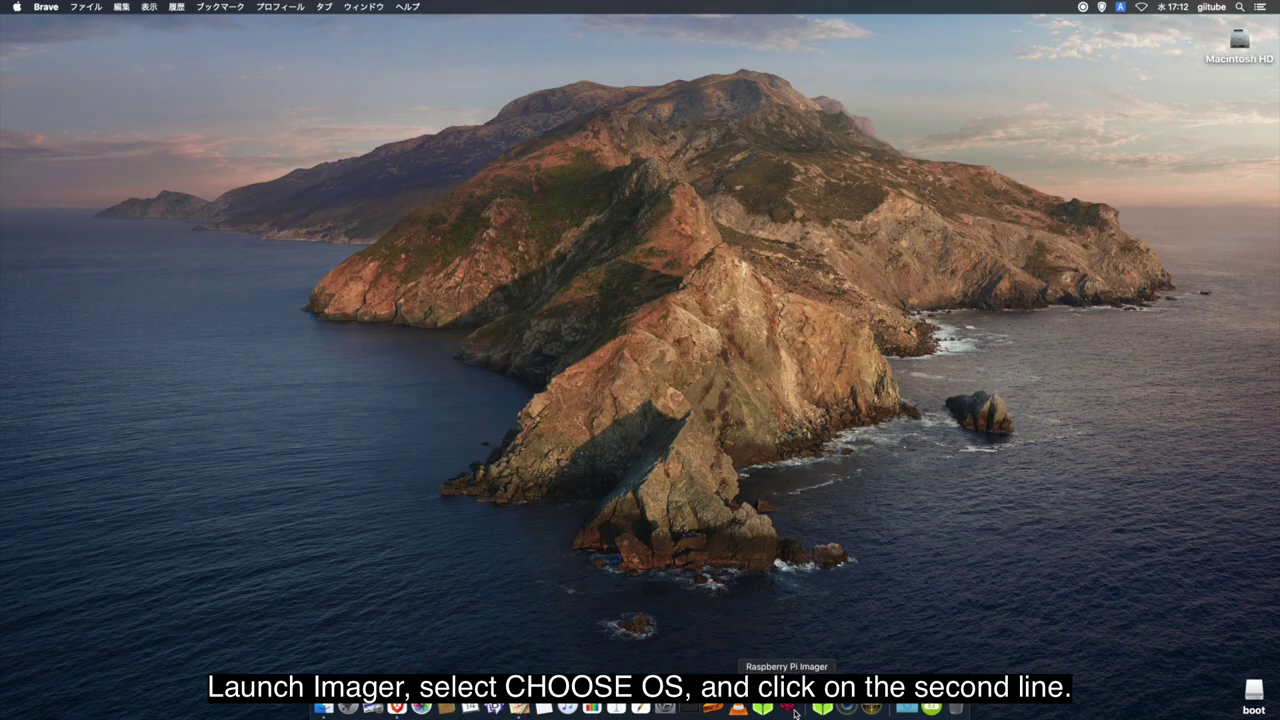
In Raspberry Pi Imager, write Raspberry Pi OS Full (32-bit) to the SD card
{"action": "left_click", "coordinate": [790, 709]}
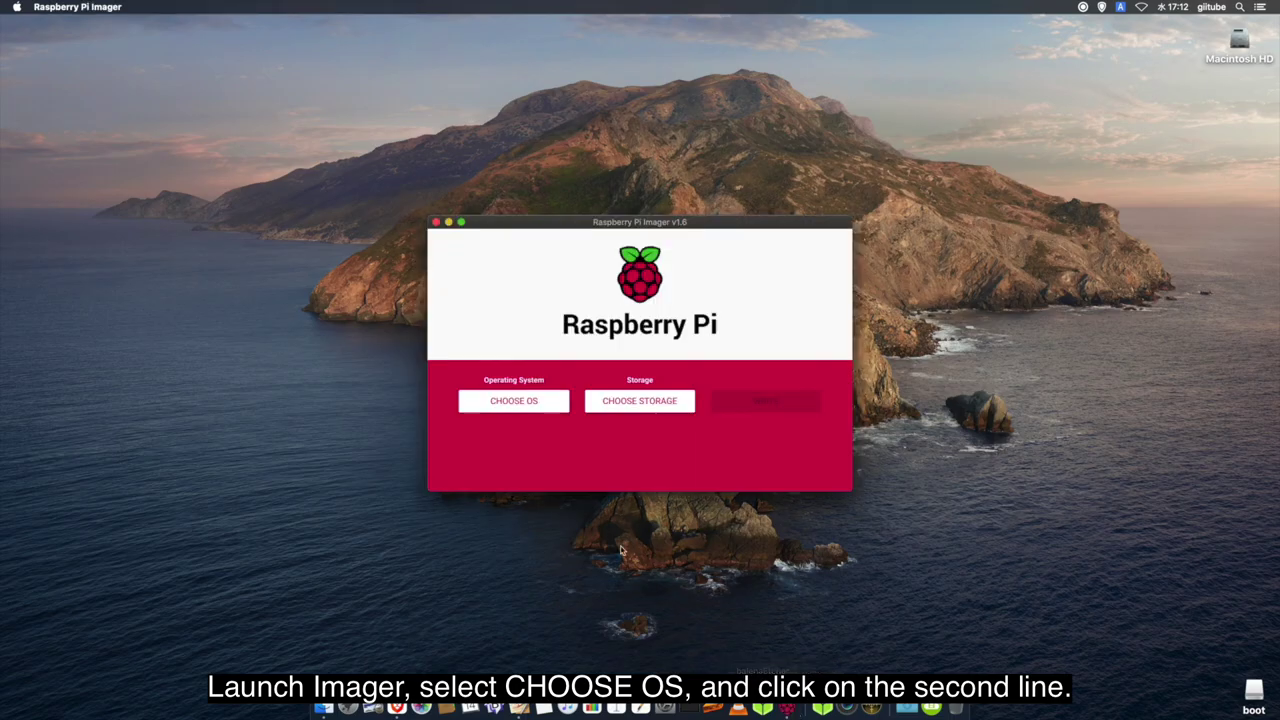
{"action": "left_click", "coordinate": [529, 401]}
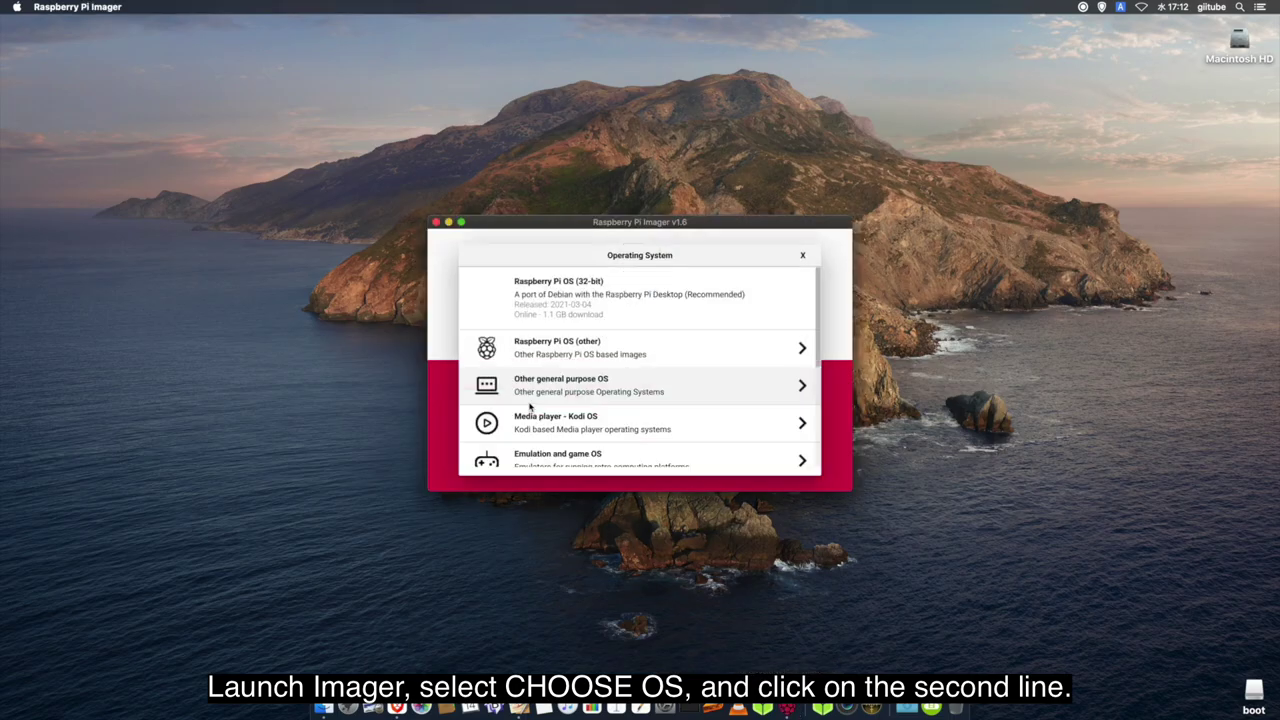
{"action": "left_click", "coordinate": [547, 357]}
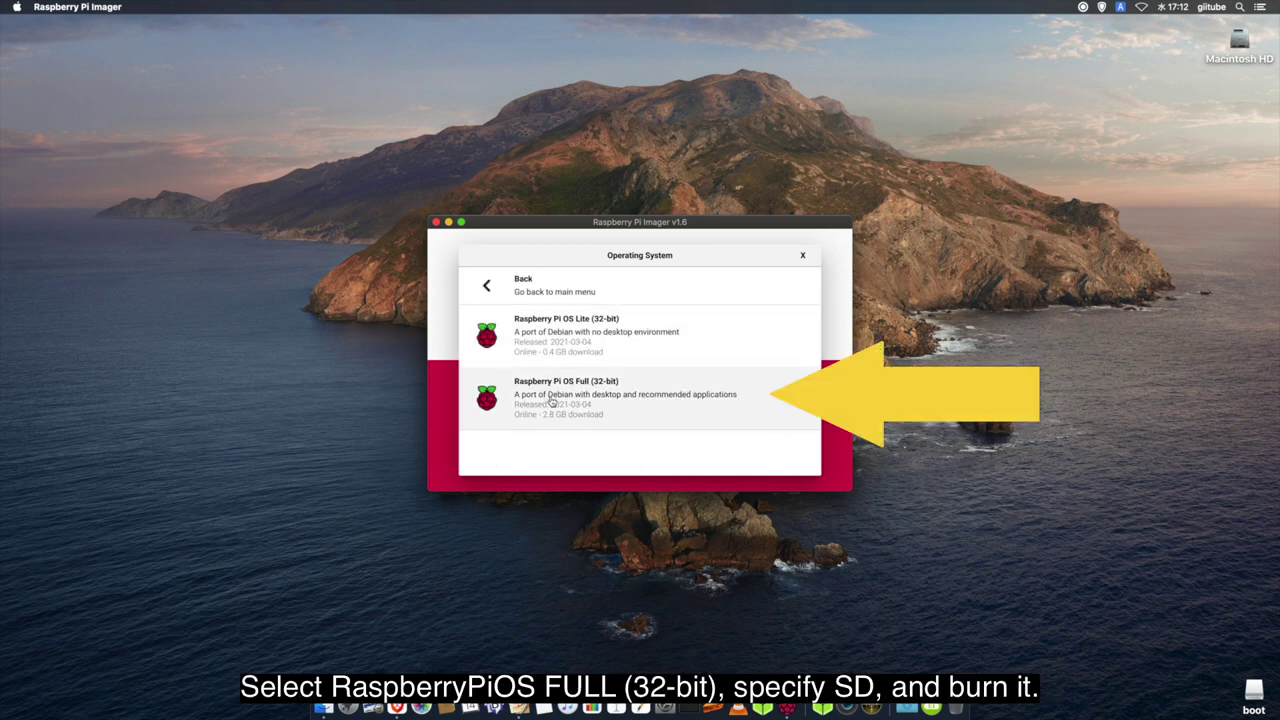
{"action": "left_click", "coordinate": [626, 419]}
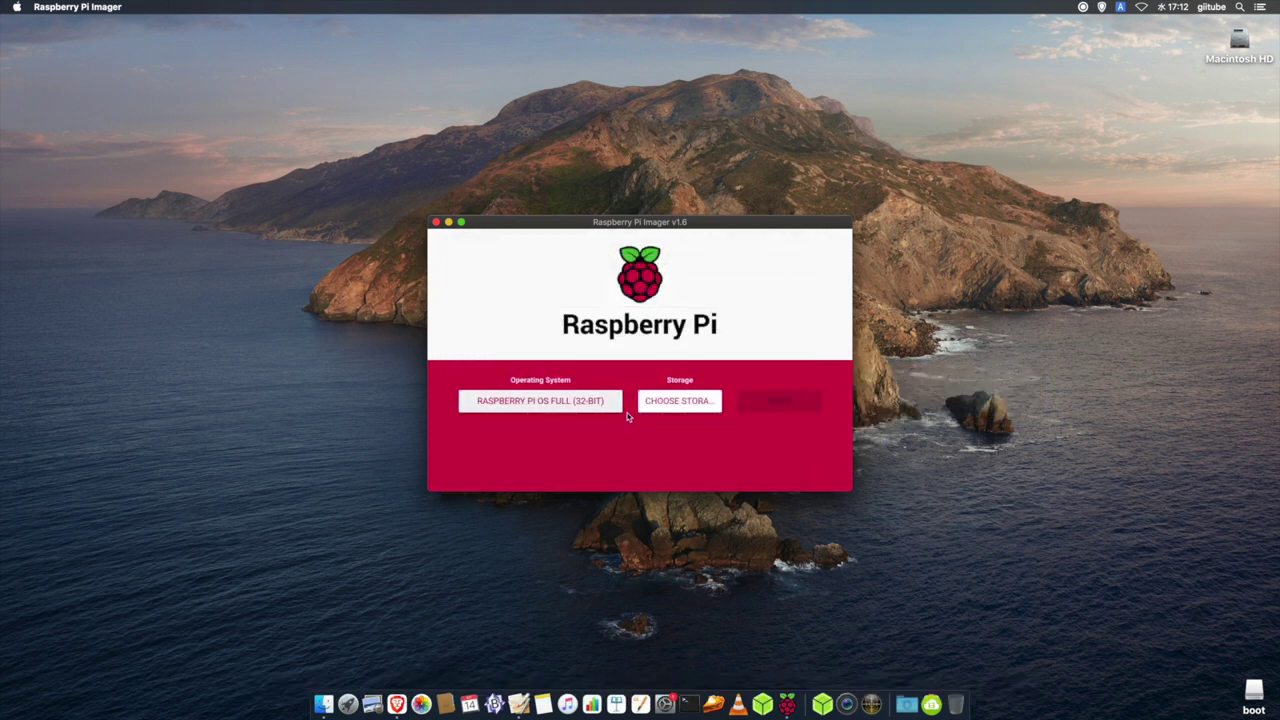
{"action": "left_click", "coordinate": [663, 410]}
{"action": "left_click", "coordinate": [614, 290]}
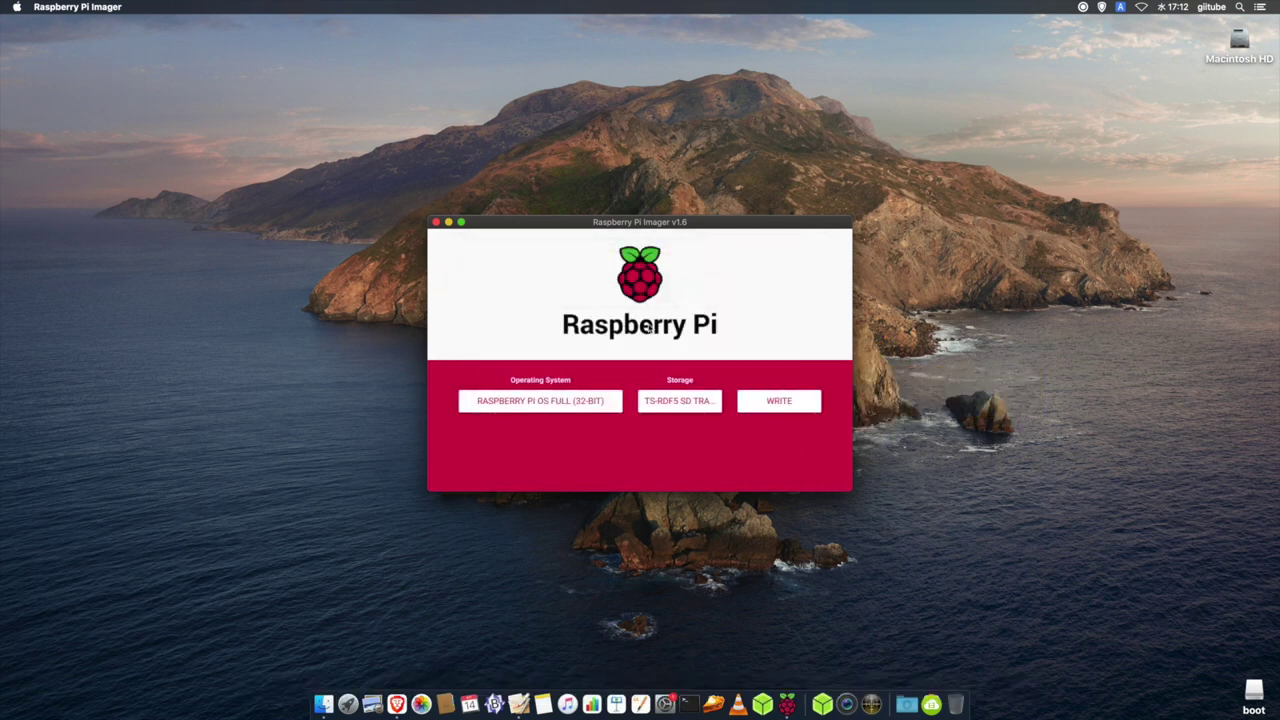
{"action": "left_click", "coordinate": [560, 399]}
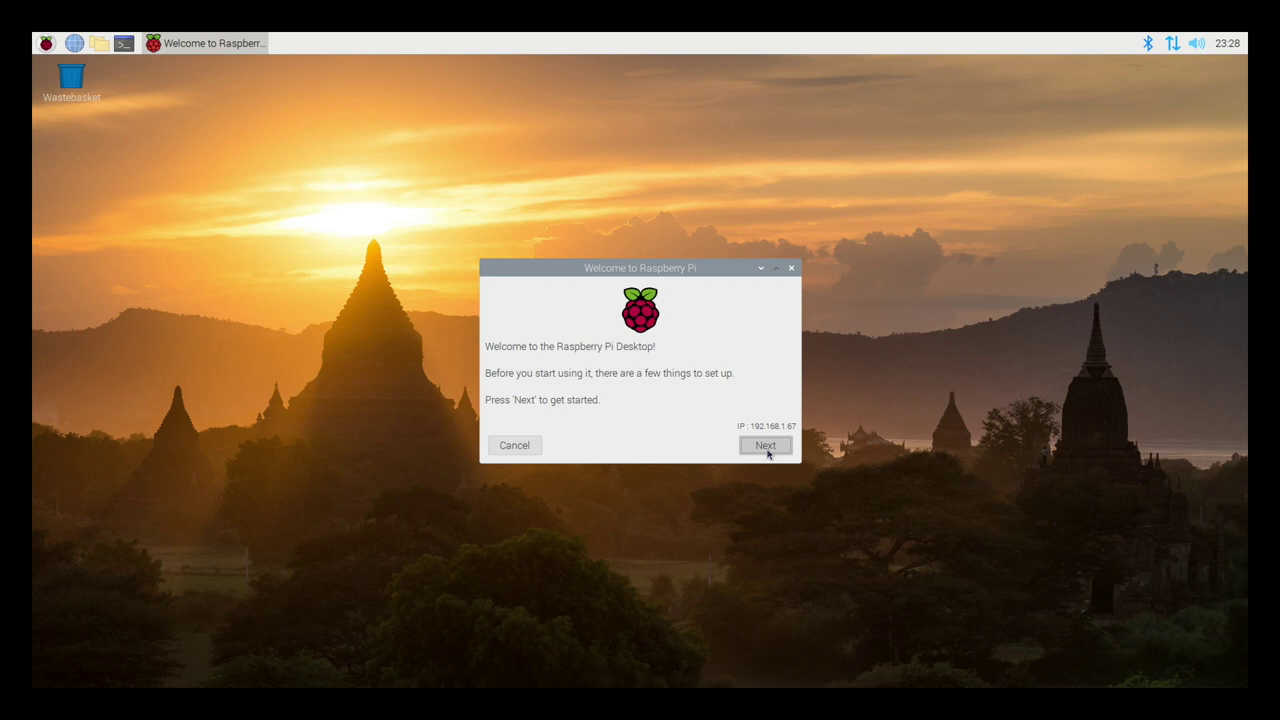
Start the Welcome wizard and set the country to Japan
{"action": "left_click", "coordinate": [766, 446]}
{"action": "left_click", "coordinate": [774, 346]}
{"action": "scroll", "coordinate": [760, 330], "scroll_direction": "up", "scroll_amount": 20}
{"action": "left_click", "coordinate": [610, 198]}
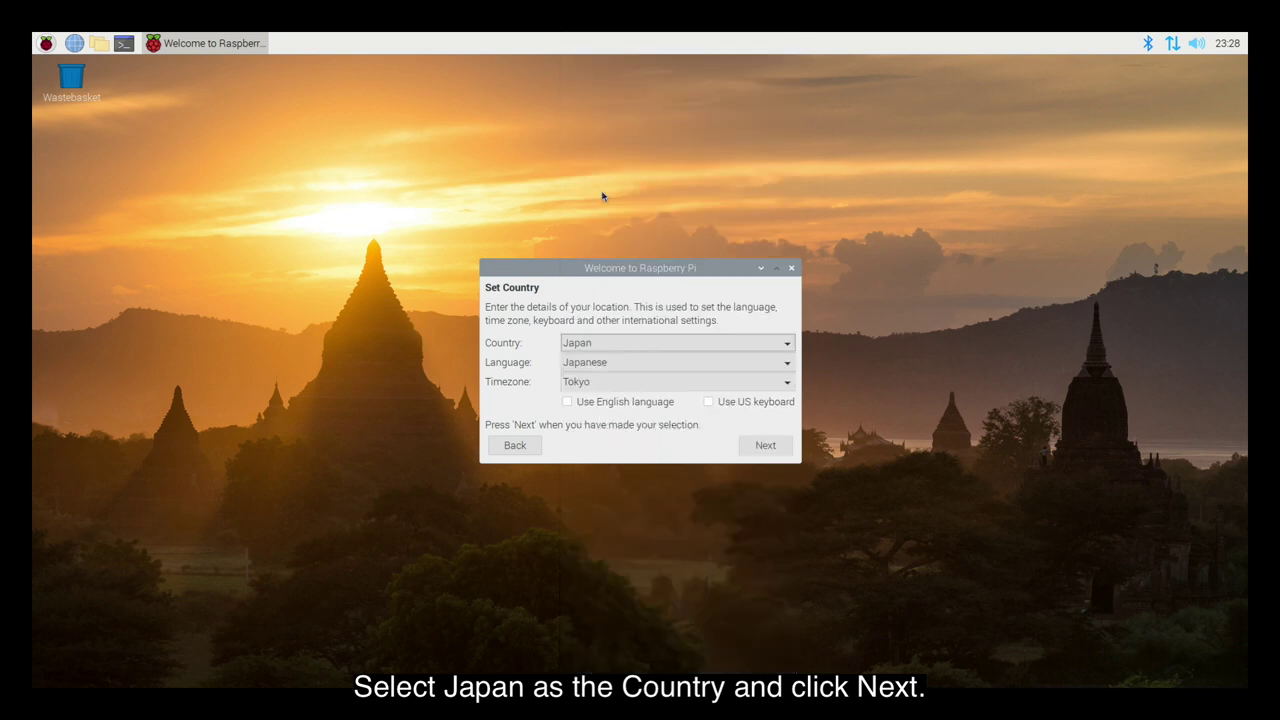
{"action": "left_click", "coordinate": [766, 446]}
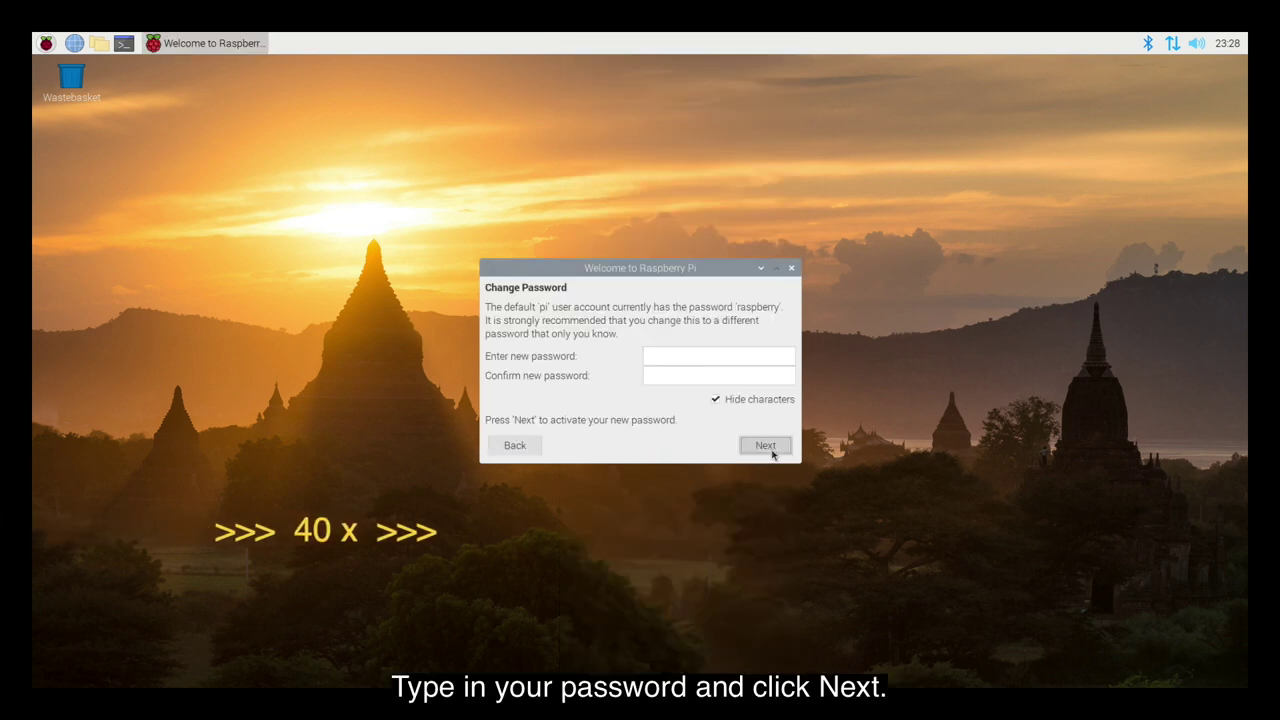
Set and confirm a new account password, then enable the black-border screen fix
{"action": "left_click", "coordinate": [665, 354]}
{"action": "type", "text": "1234"}
{"action": "left_click", "coordinate": [657, 375]}
{"action": "type", "text": "1234"}
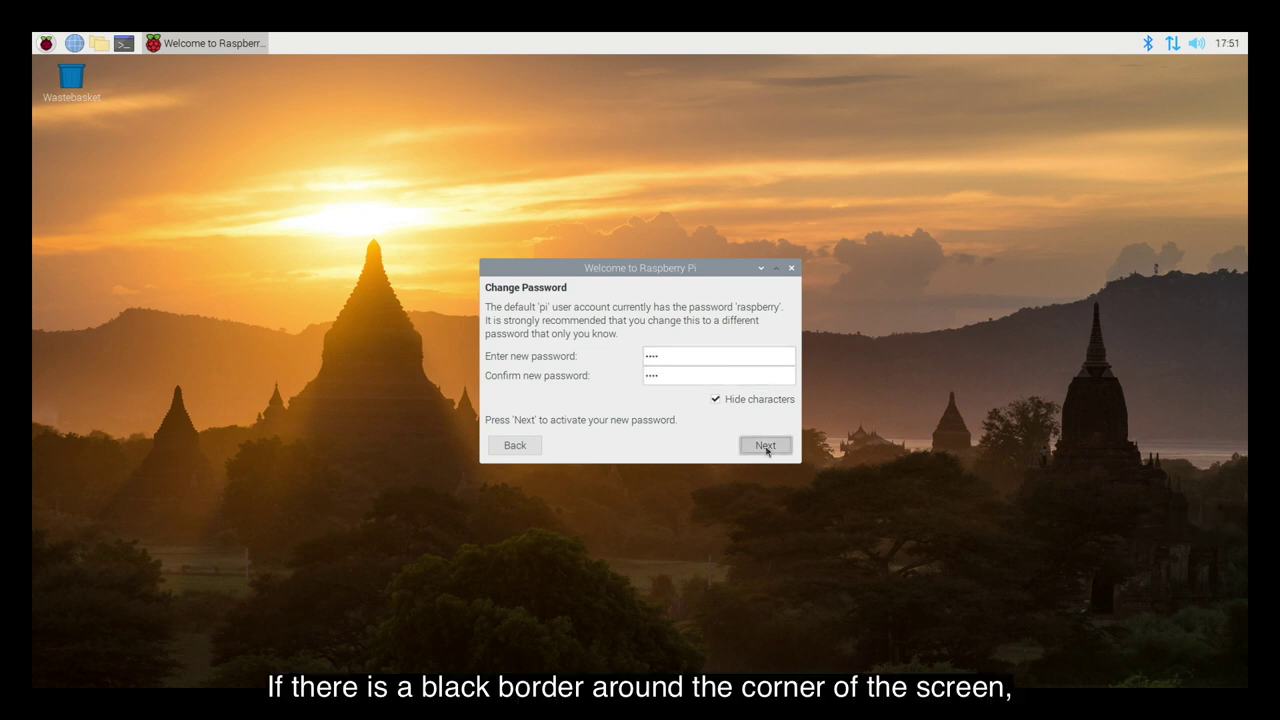
{"action": "left_click", "coordinate": [766, 446]}
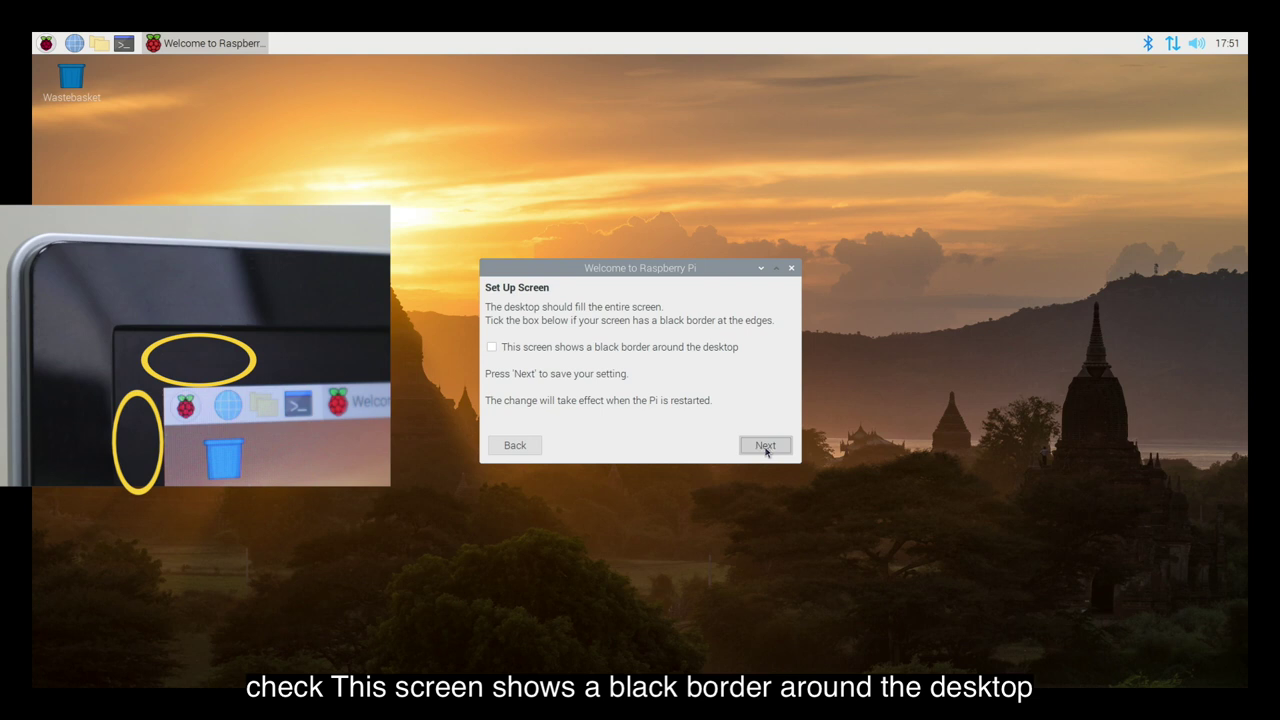
{"action": "left_click", "coordinate": [491, 348]}
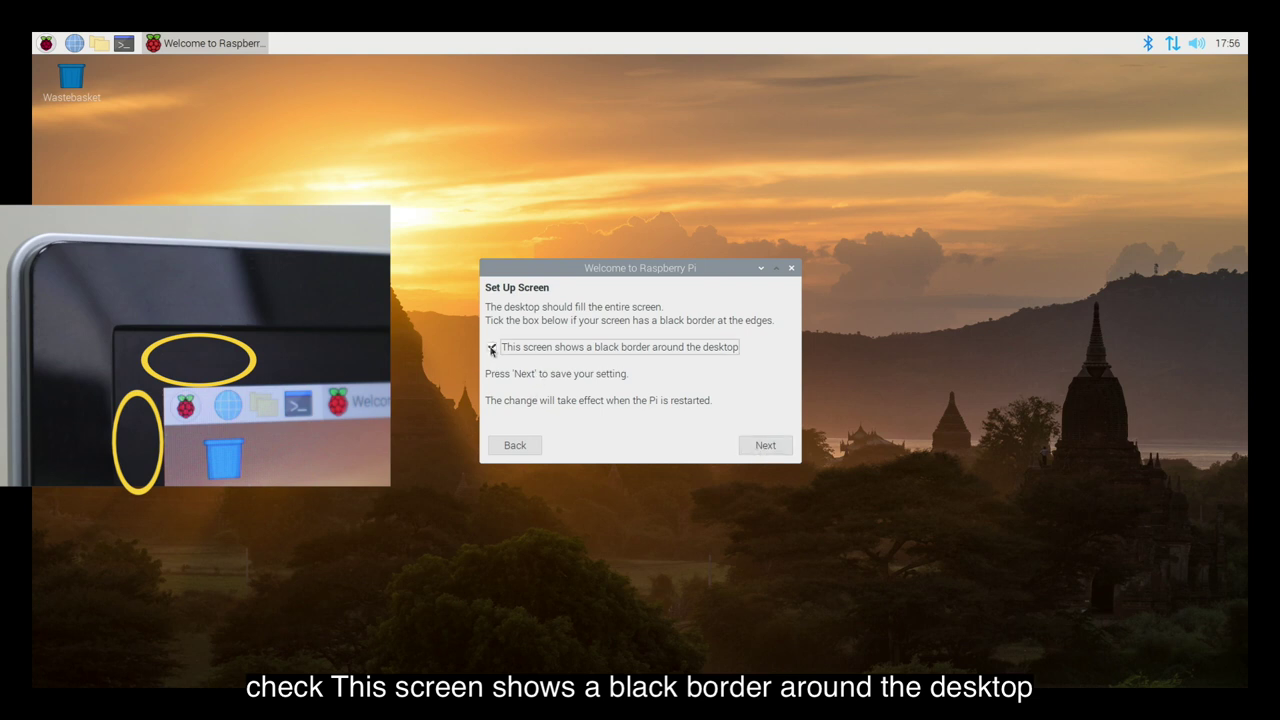
{"action": "left_click", "coordinate": [765, 446]}
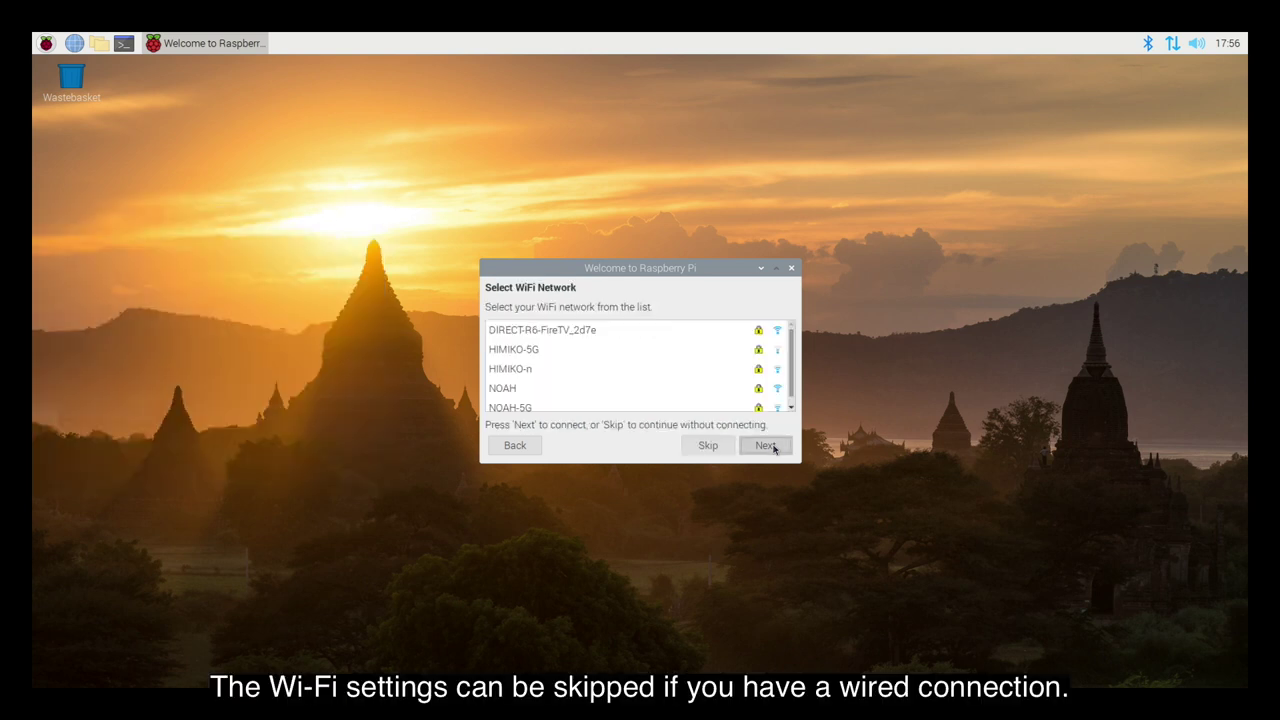
Skip Wi-Fi, run the software update check (already up to date), and restart the Pi
{"action": "left_click", "coordinate": [708, 446]}
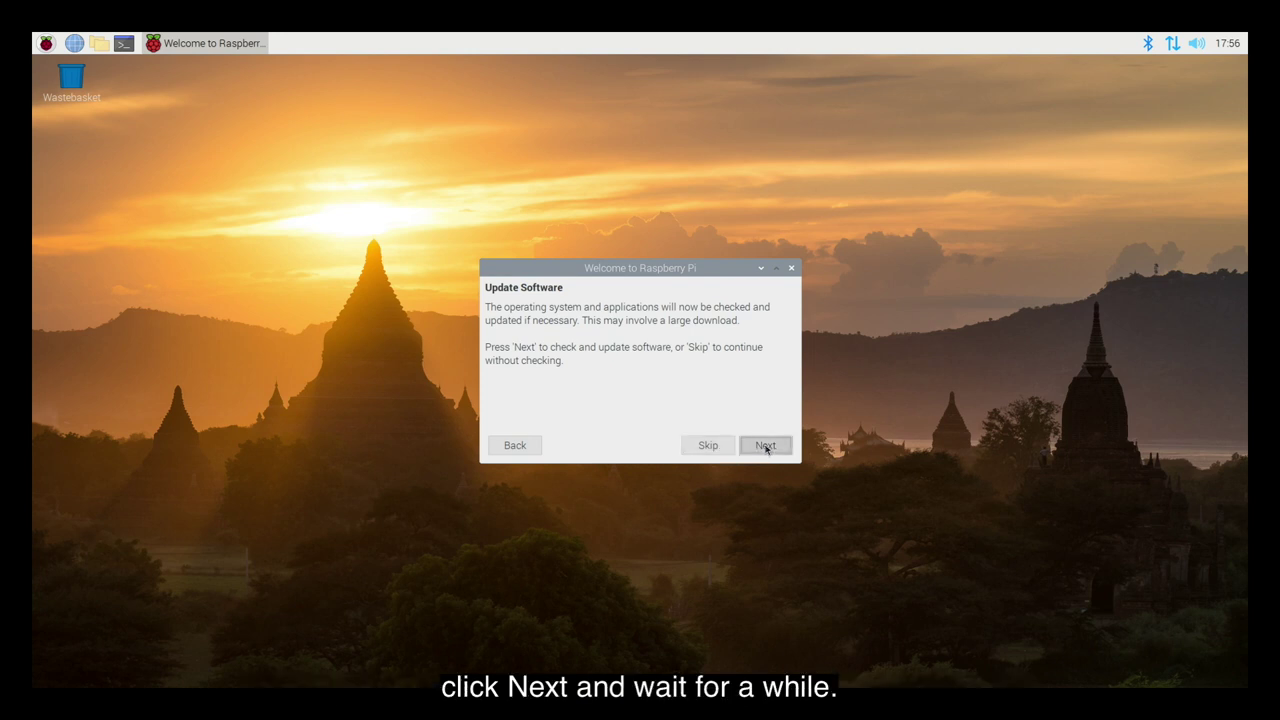
{"action": "left_click", "coordinate": [766, 447]}
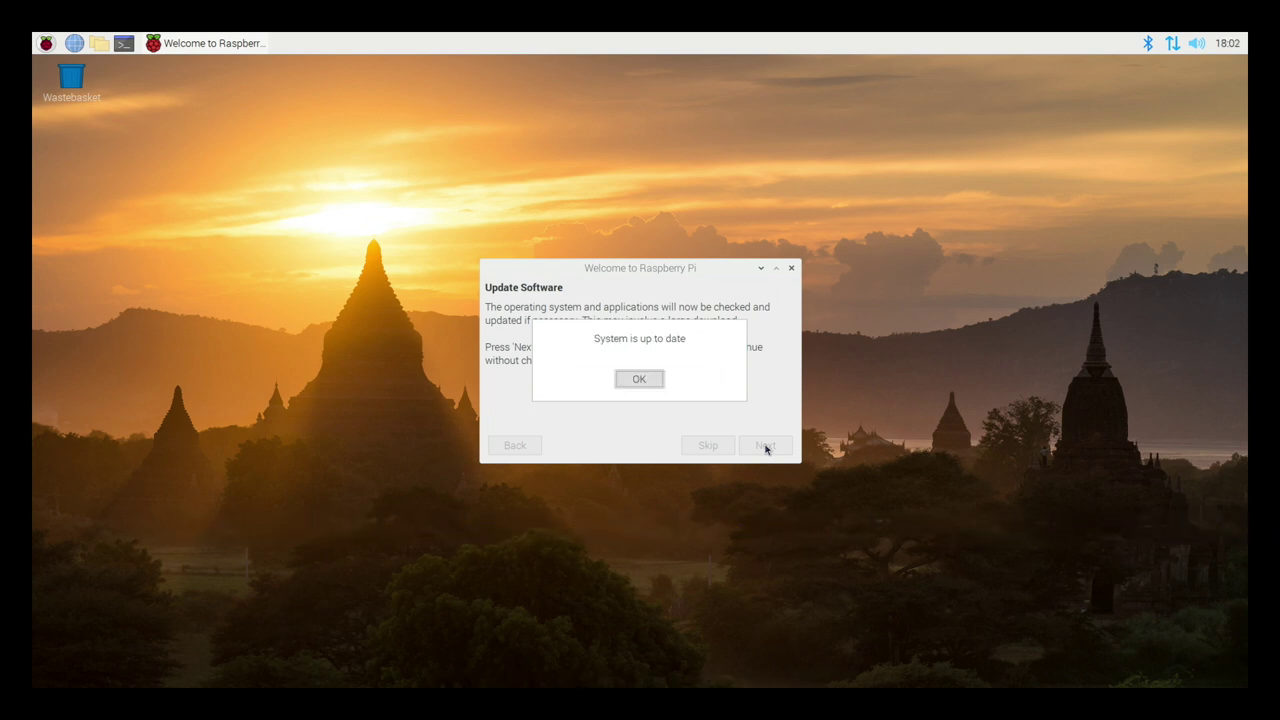
{"action": "left_click", "coordinate": [649, 380]}
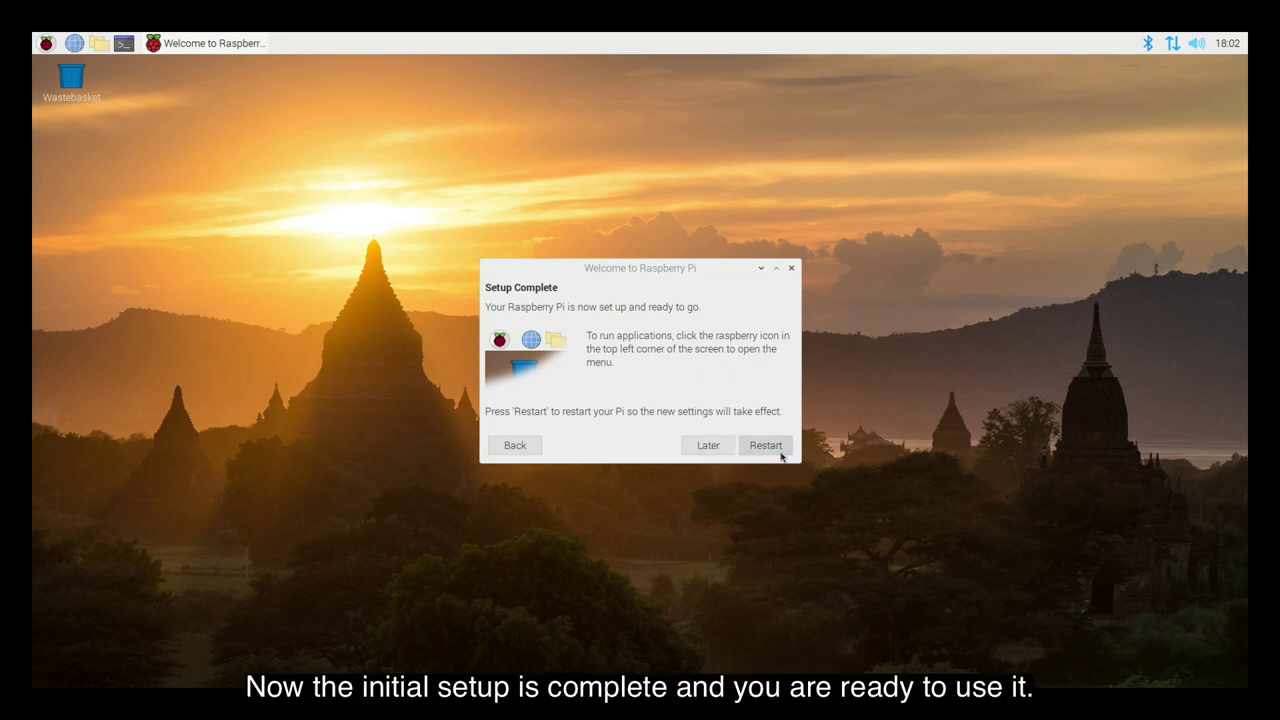
{"action": "left_click", "coordinate": [781, 455]}
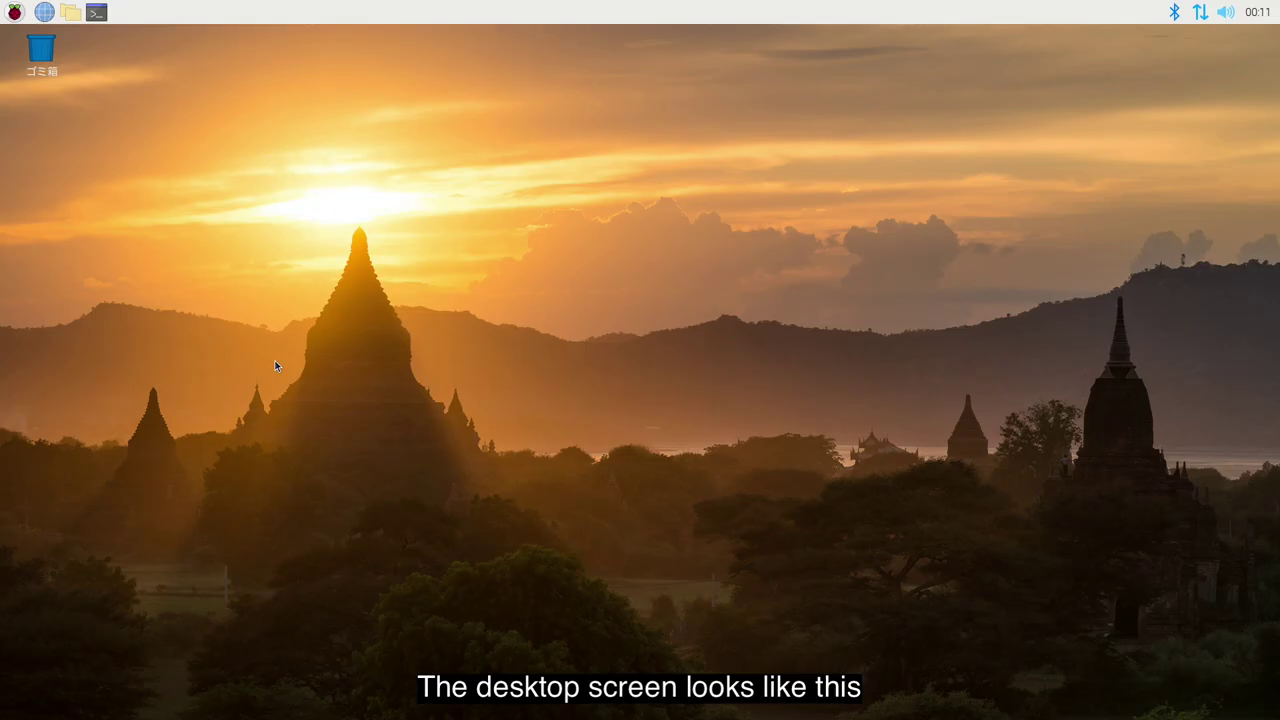
Browse the Japanese application menu, then close it
{"action": "left_click", "coordinate": [4, 6]}
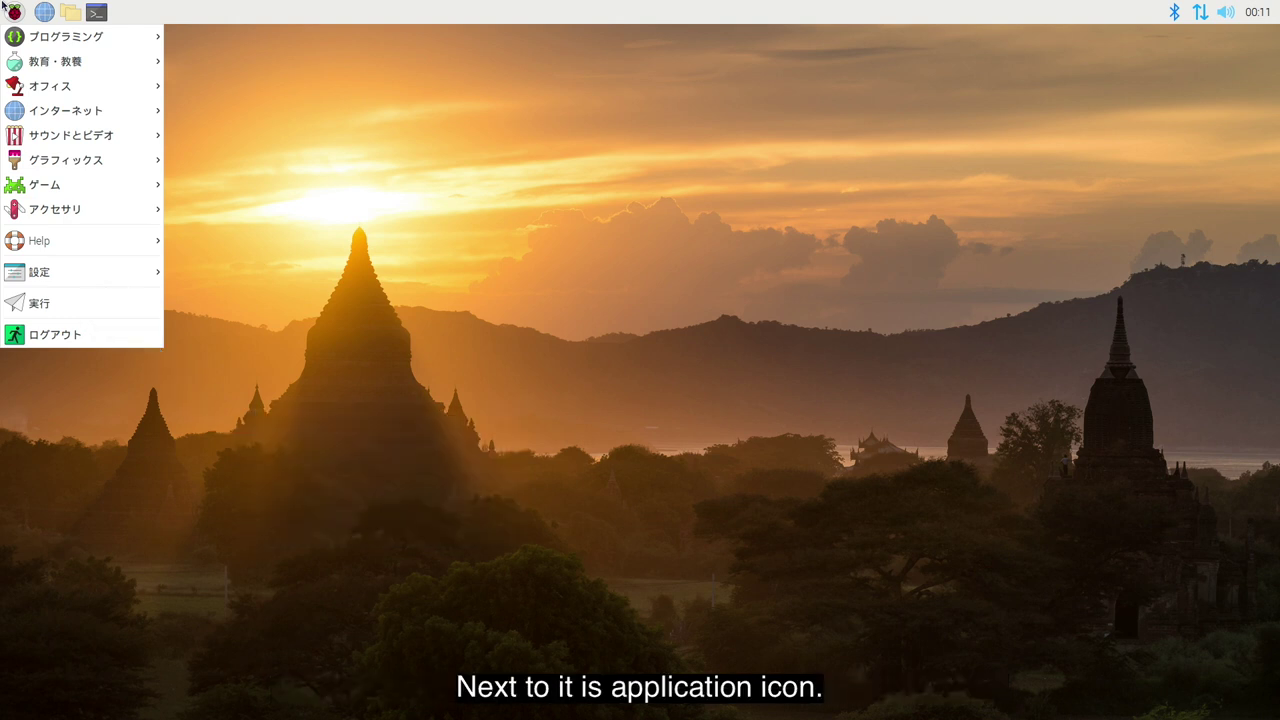
{"action": "key", "text": "Escape"}
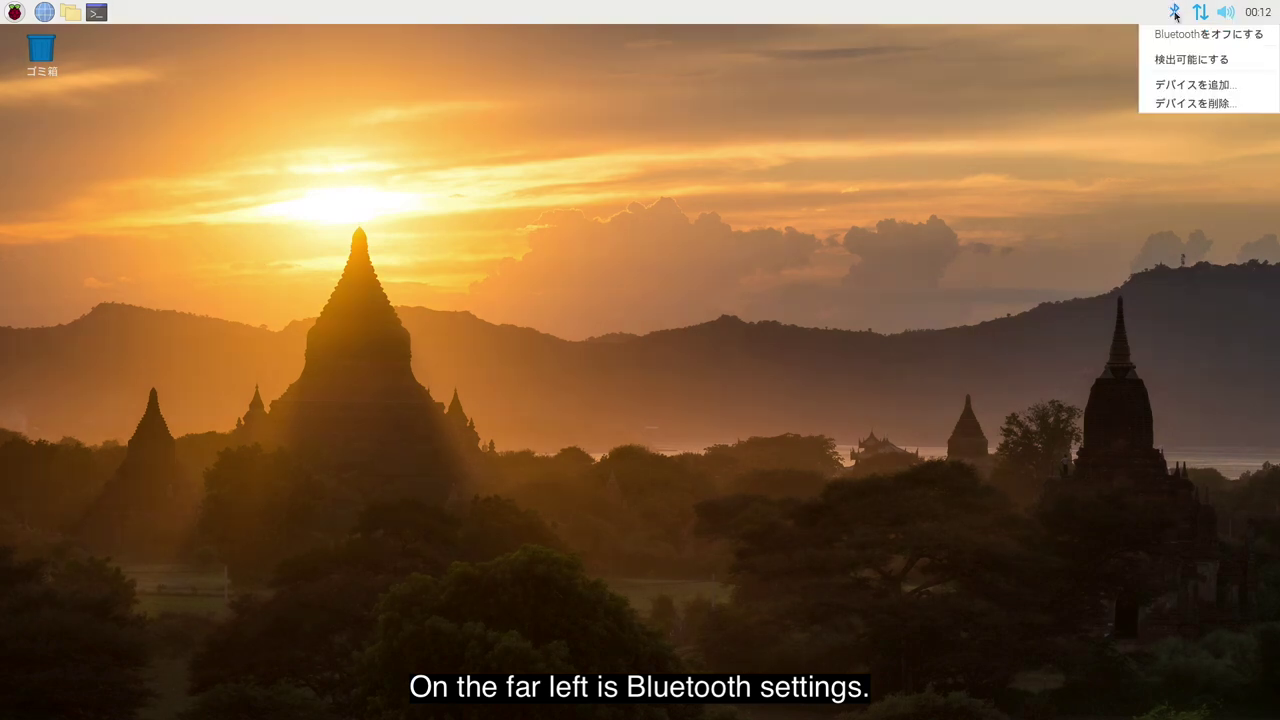
Start adding the VISMERA BT-515F Bluetooth device, then cancel
{"action": "left_click", "coordinate": [1187, 84]}
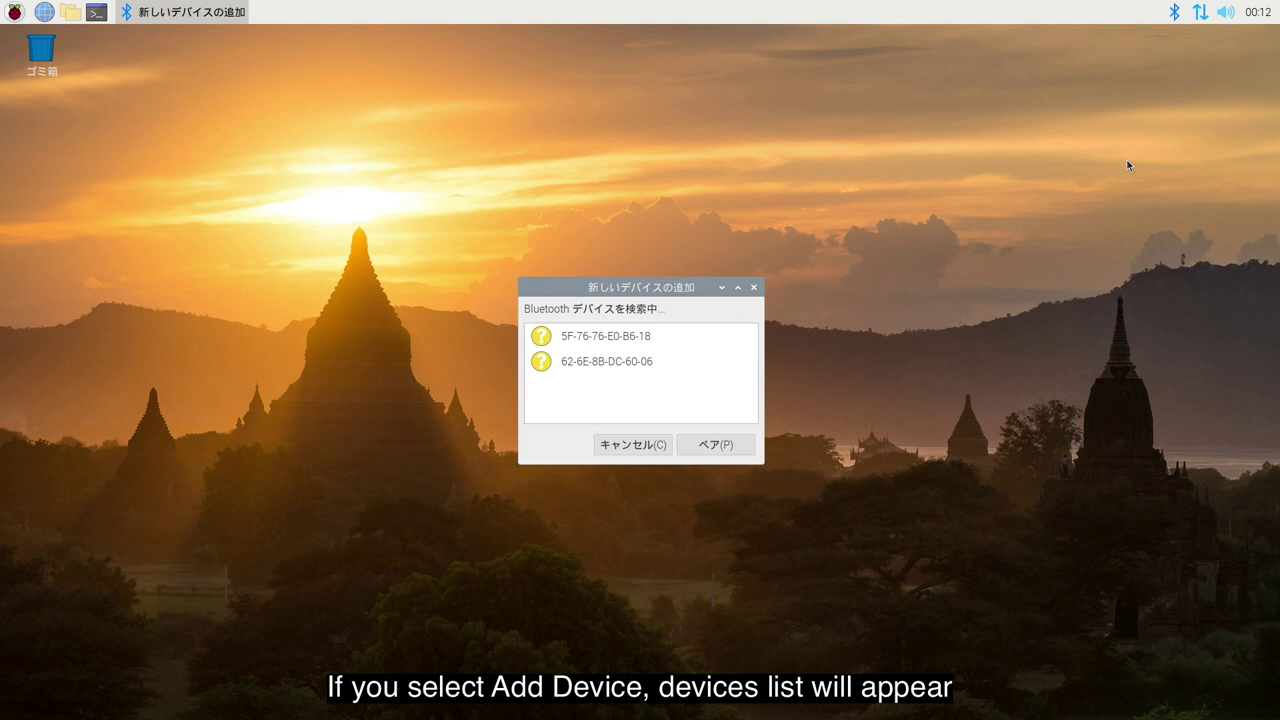
{"action": "left_click", "coordinate": [591, 396]}
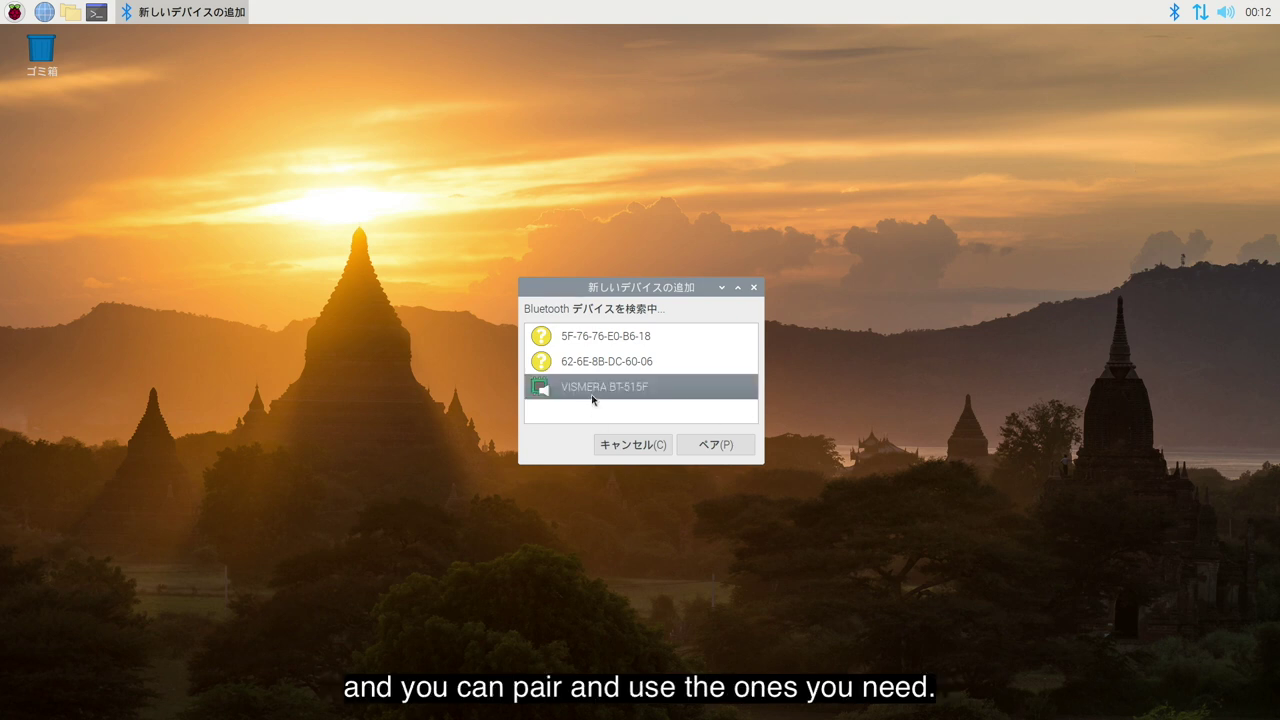
{"action": "left_click", "coordinate": [622, 445]}
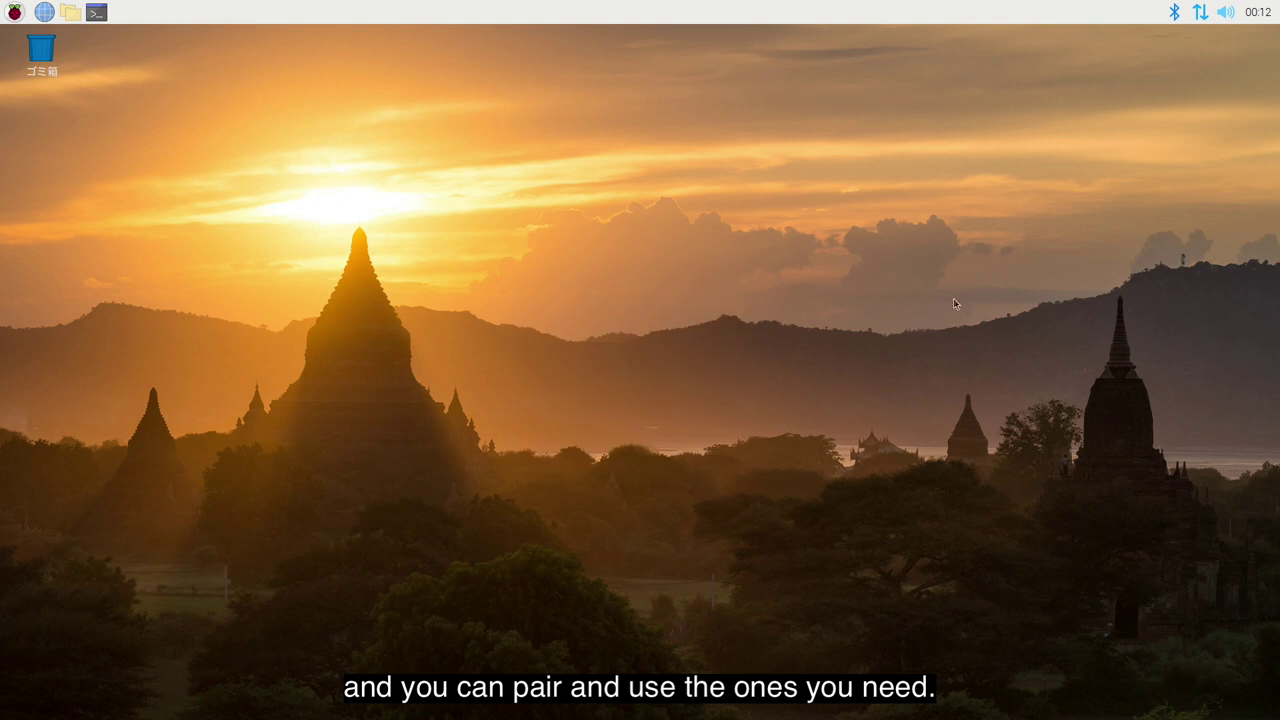
Turn off Wi-Fi and check the sound volume level
{"action": "left_click", "coordinate": [1201, 12]}
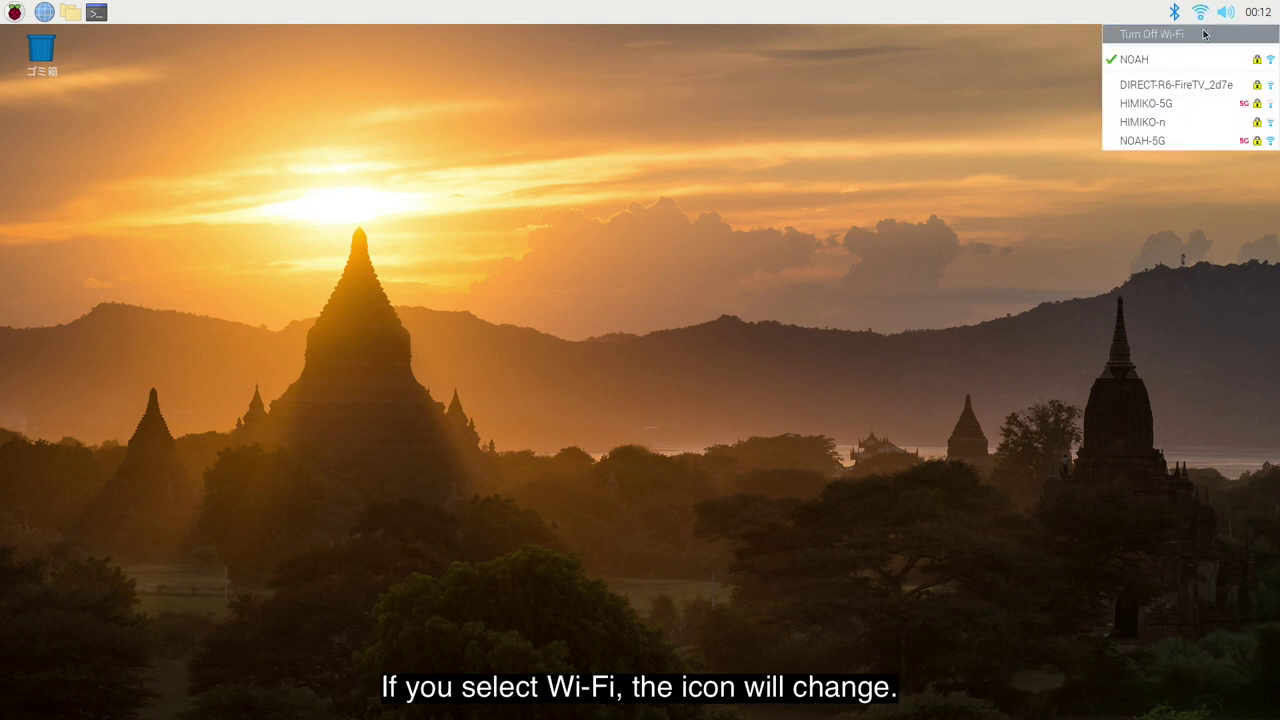
{"action": "left_click", "coordinate": [1204, 35]}
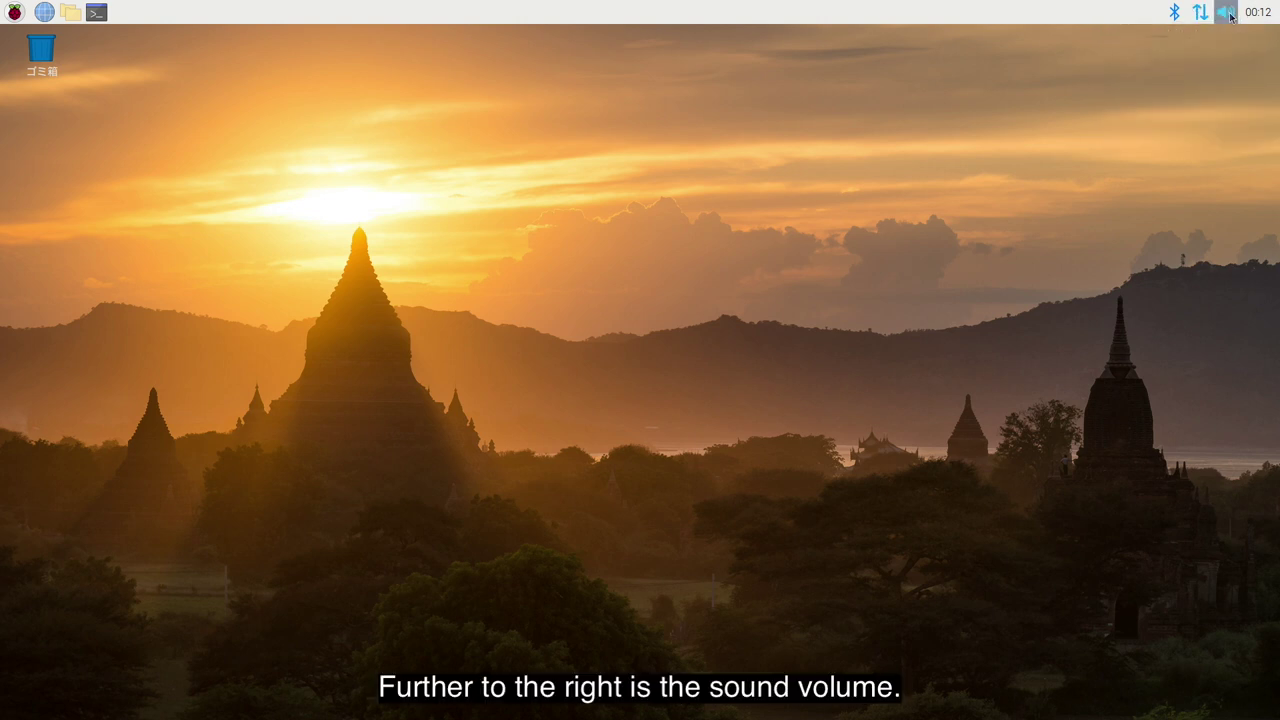
{"action": "left_click", "coordinate": [1230, 14]}
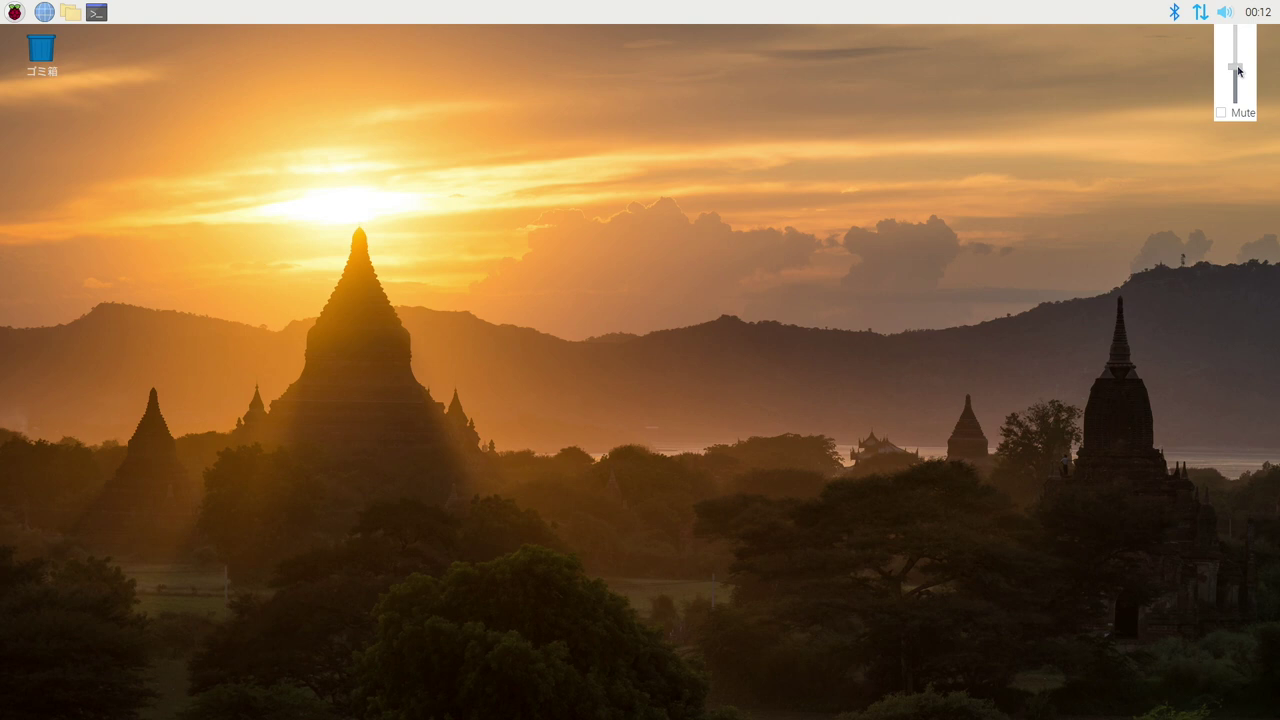
{"action": "left_click", "coordinate": [1188, 45]}
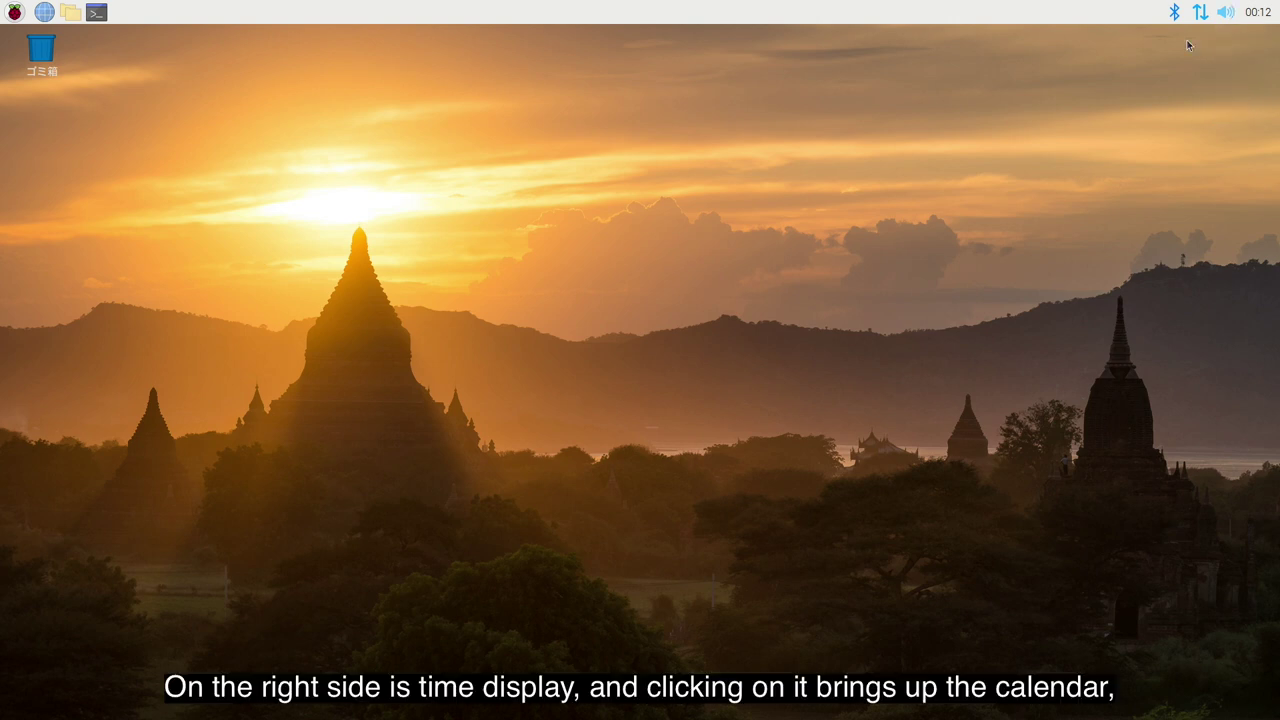
Open the April calendar and select a few days, including April 22 and 27
{"action": "left_click", "coordinate": [1262, 22]}
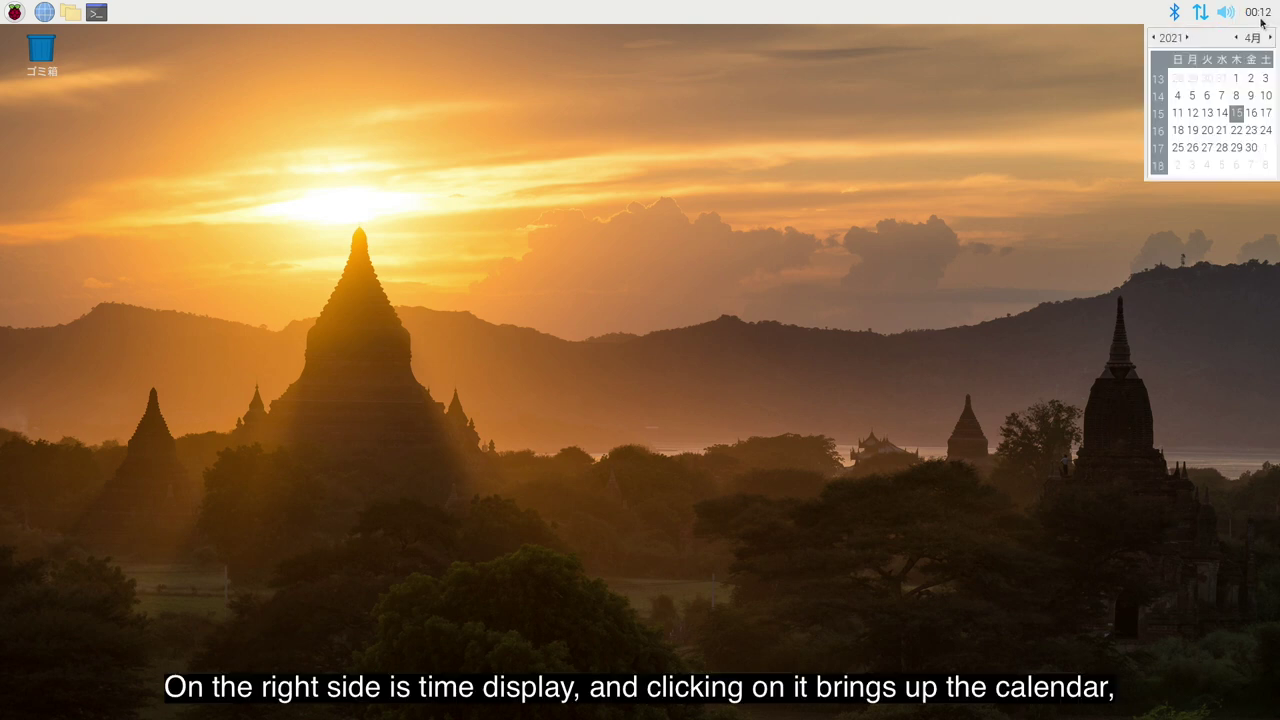
{"action": "left_click", "coordinate": [1196, 118]}
{"action": "left_click", "coordinate": [1235, 130]}
{"action": "left_click", "coordinate": [1207, 147]}
Close the calendar popup, leaving the empty Japanese desktop
{"action": "left_click", "coordinate": [1162, 227]}
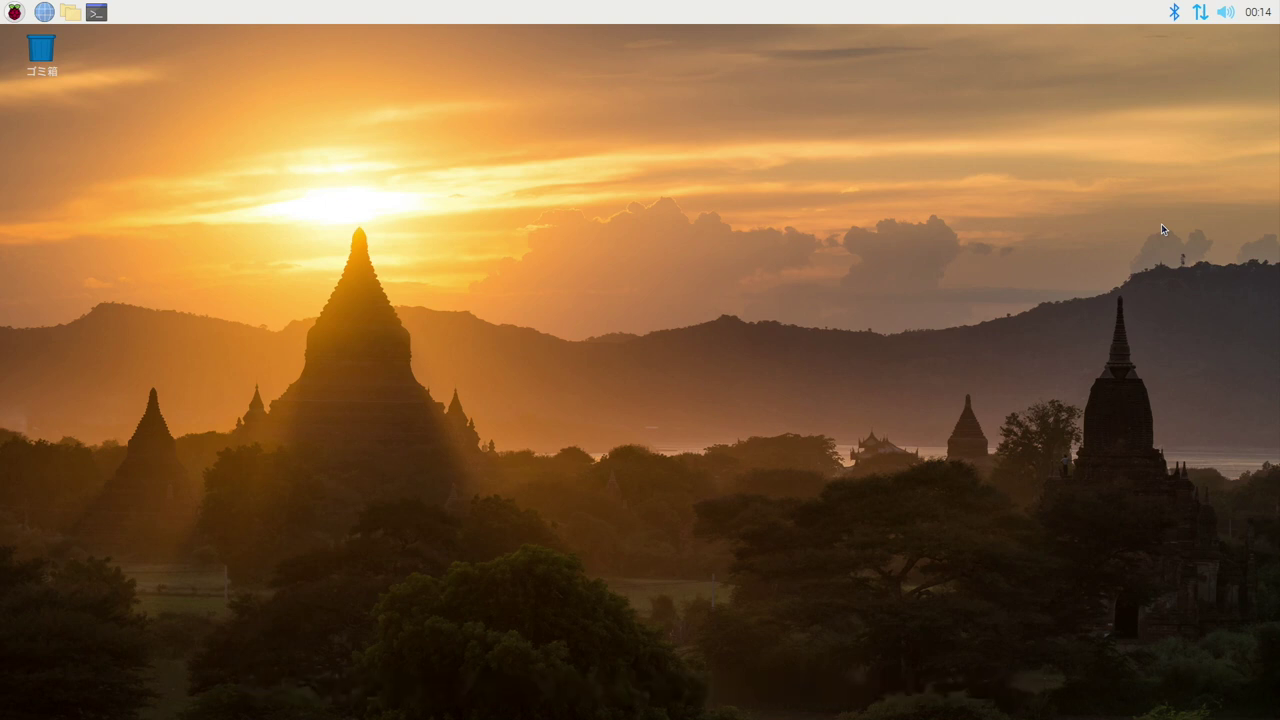
In LXTerminal, install fcitx-mozc via sudo apt install, confirm with y, and enter sudo reboot
{"action": "left_click", "coordinate": [95, 12]}
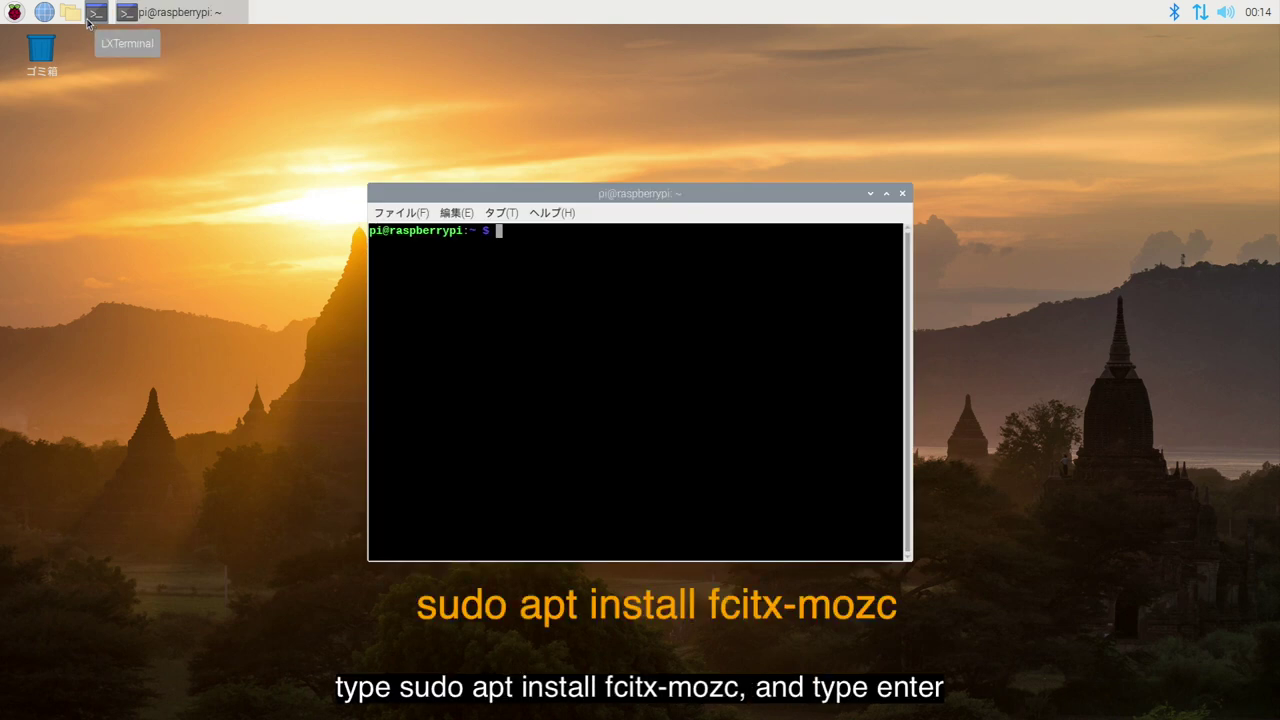
{"action": "type", "text": "sudo apt install fcitx-mozc"}
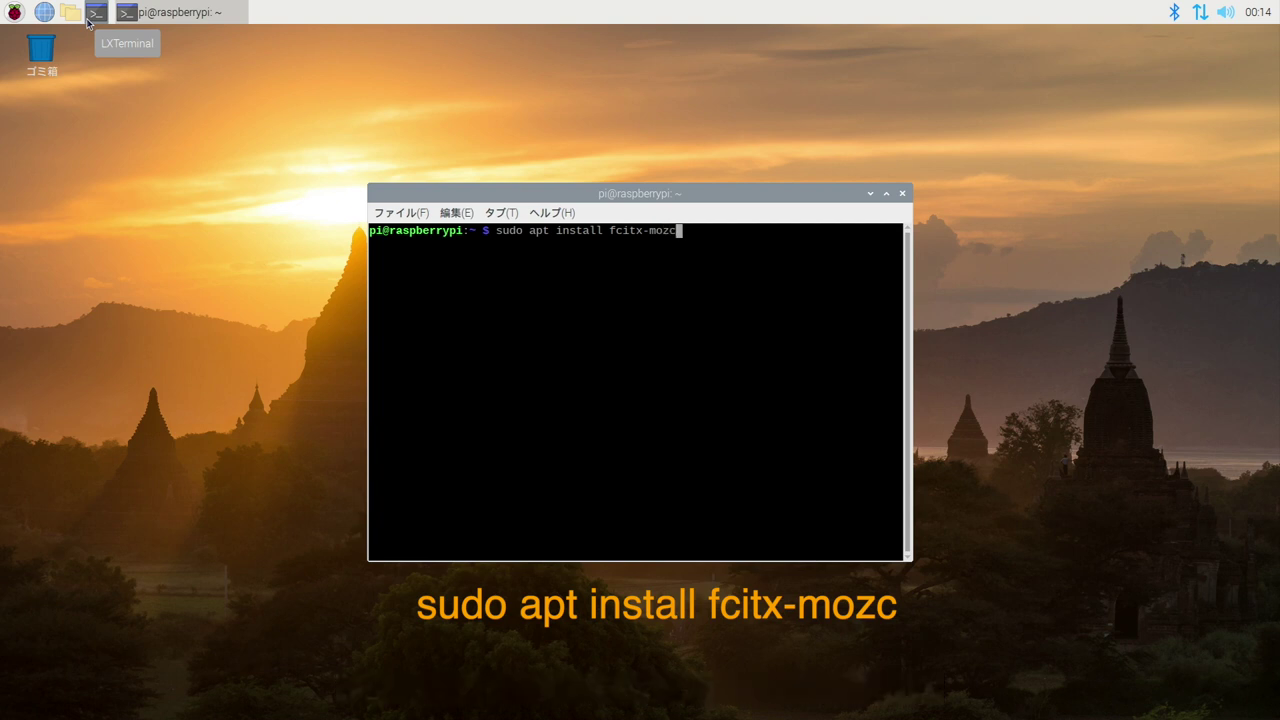
{"action": "key", "text": "Return"}
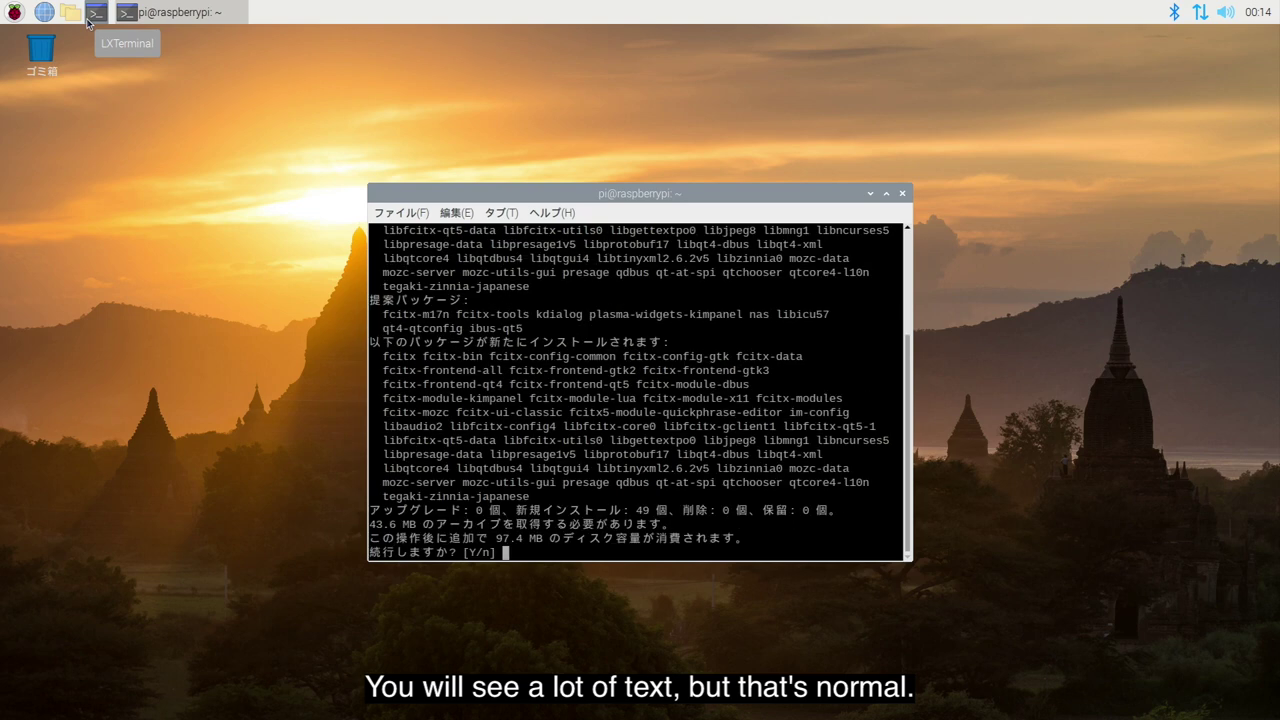
{"action": "type", "text": "y"}
{"action": "key", "text": "Return"}
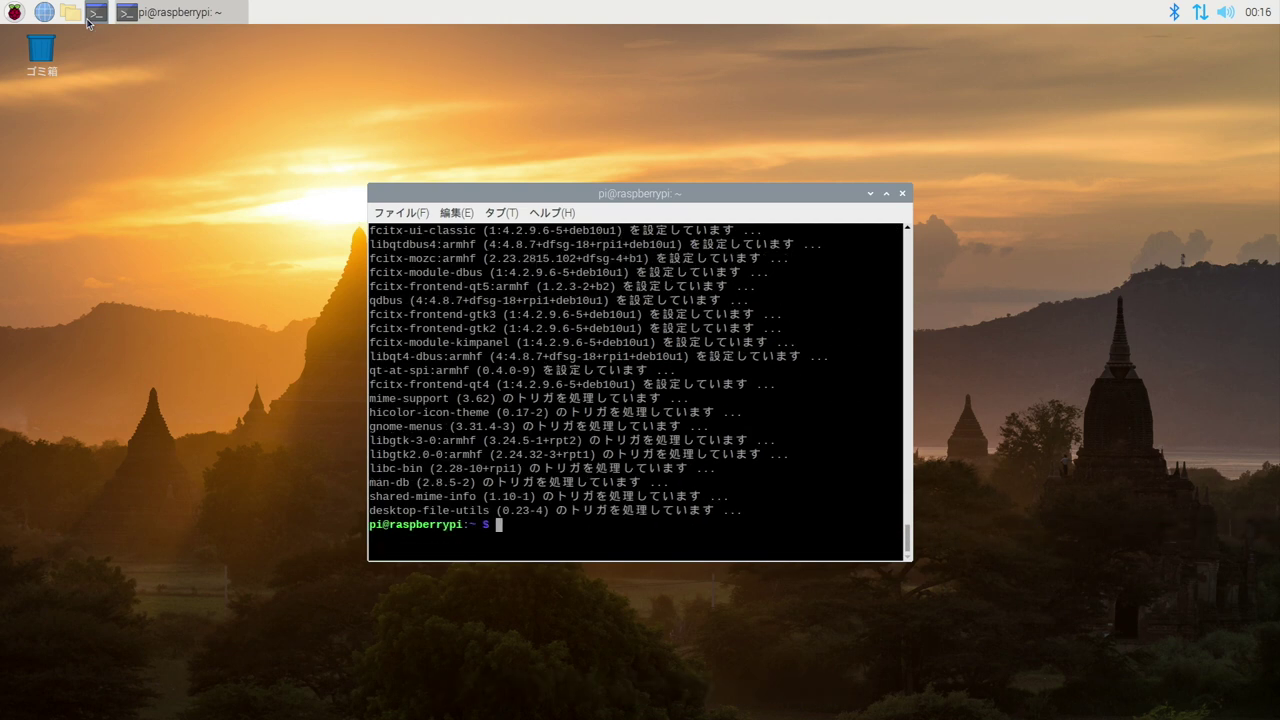
{"action": "type", "text": "sudo reb"}
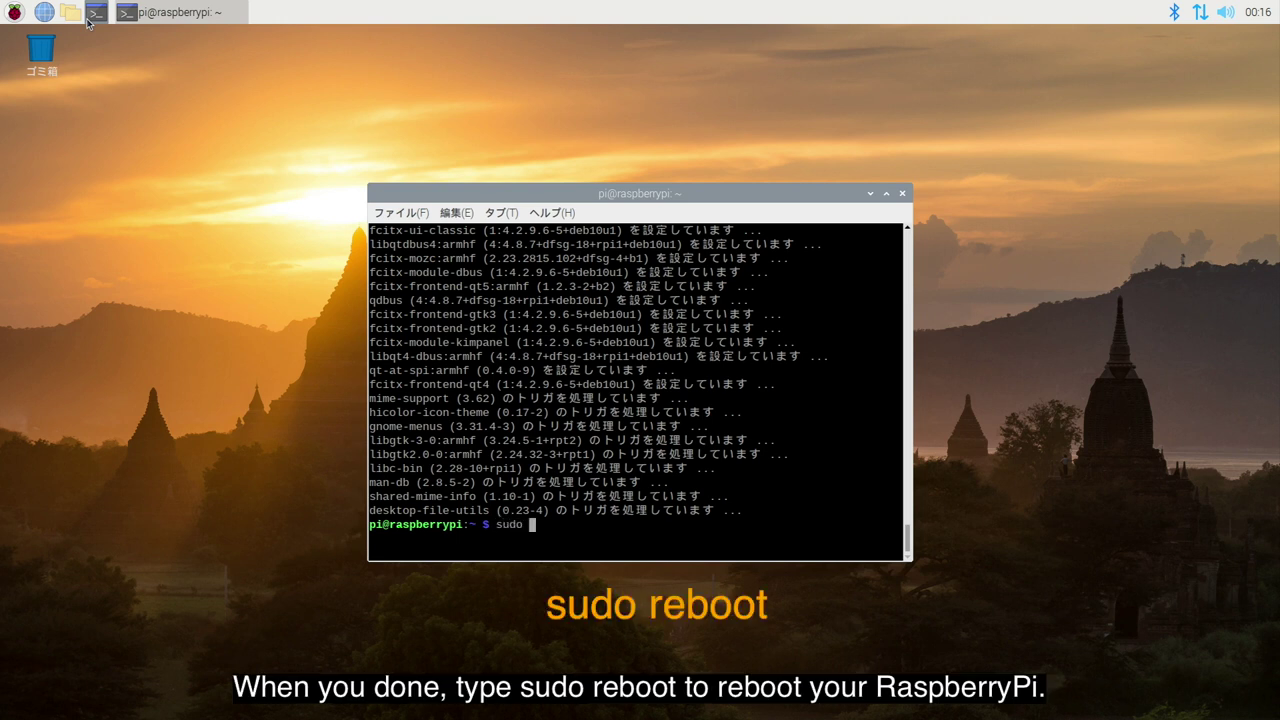
{"action": "type", "text": "oot"}
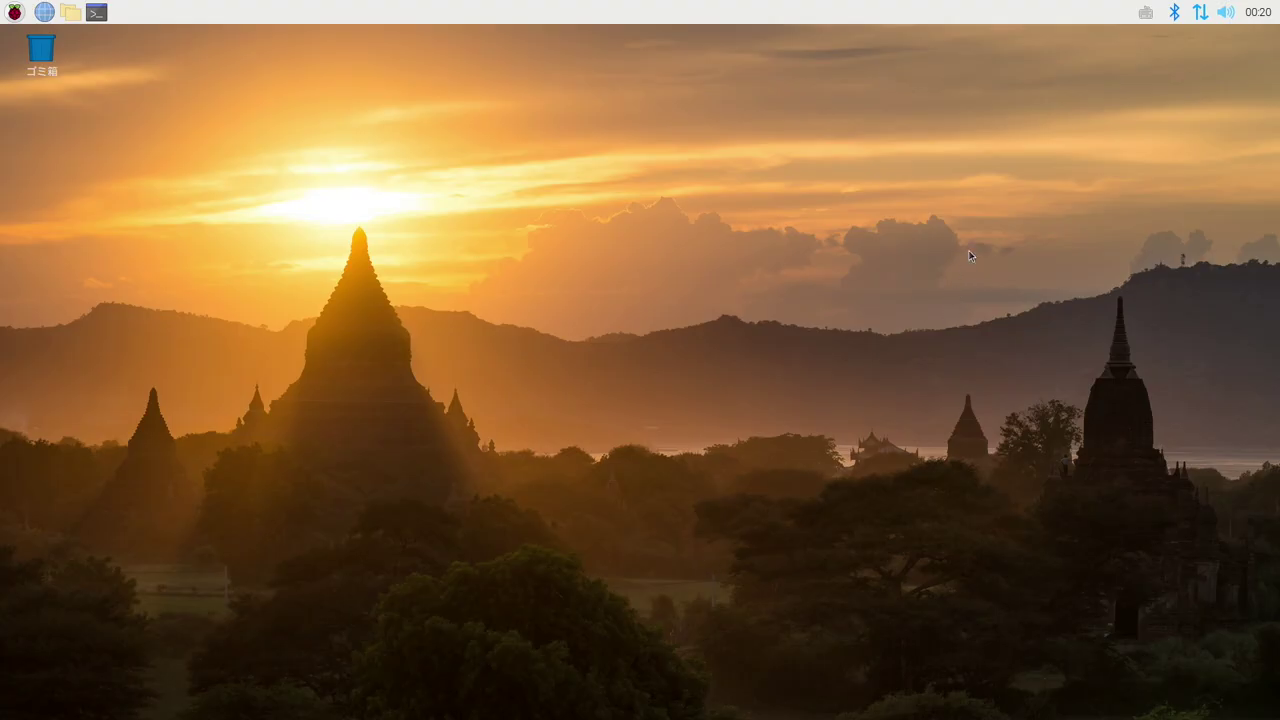
View the Fcitx tray menu's 変換モード and 入力メソッド submenus
{"action": "right_click", "coordinate": [1146, 13]}
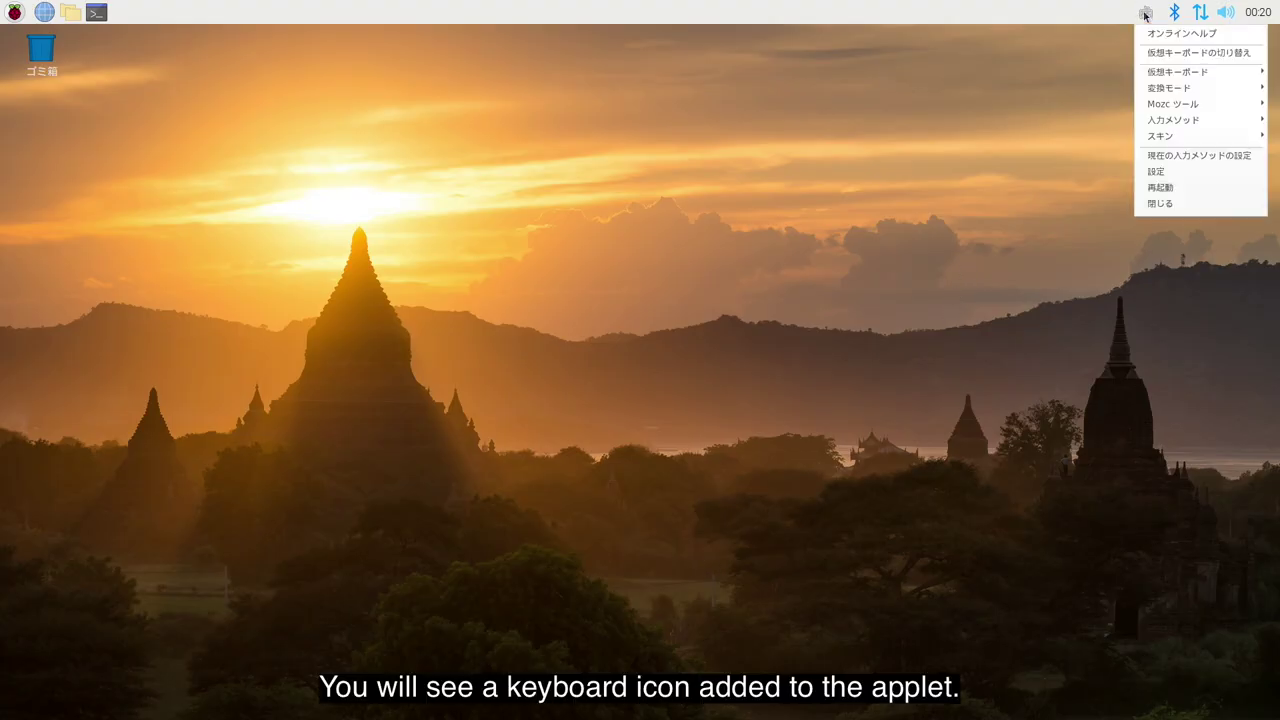
{"action": "mouse_move", "coordinate": [1178, 95]}
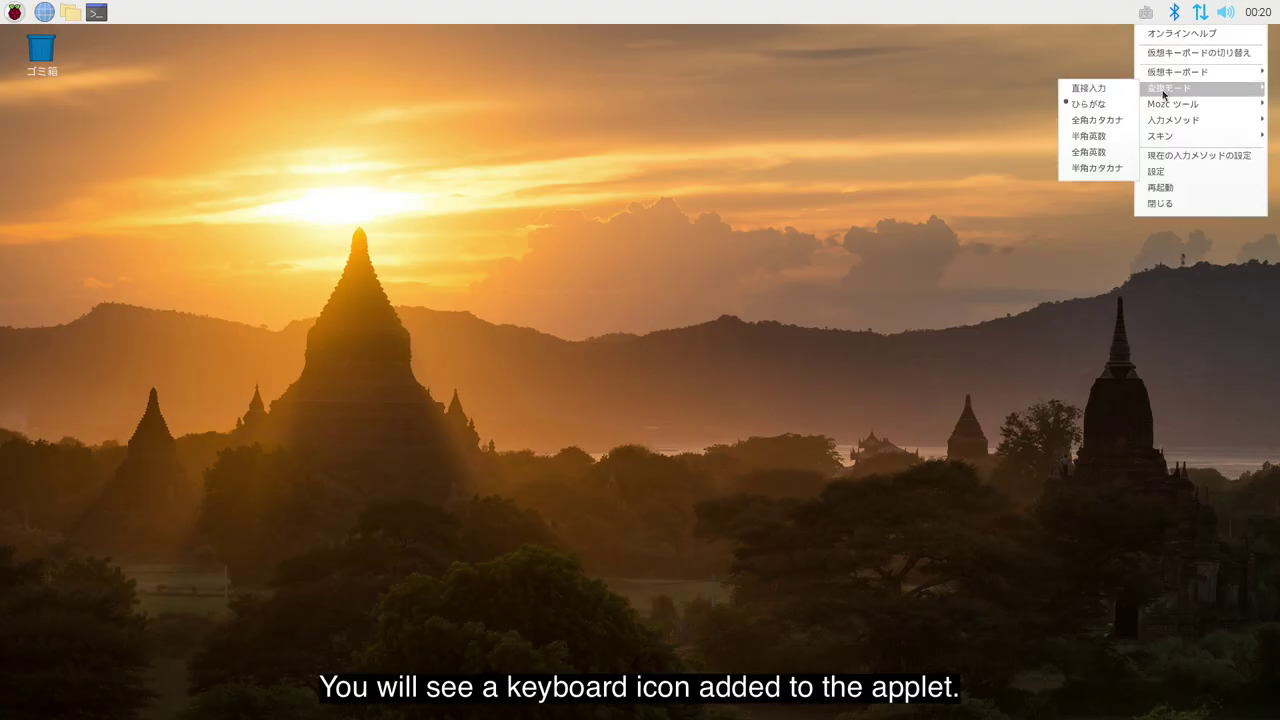
{"action": "mouse_move", "coordinate": [1166, 120]}
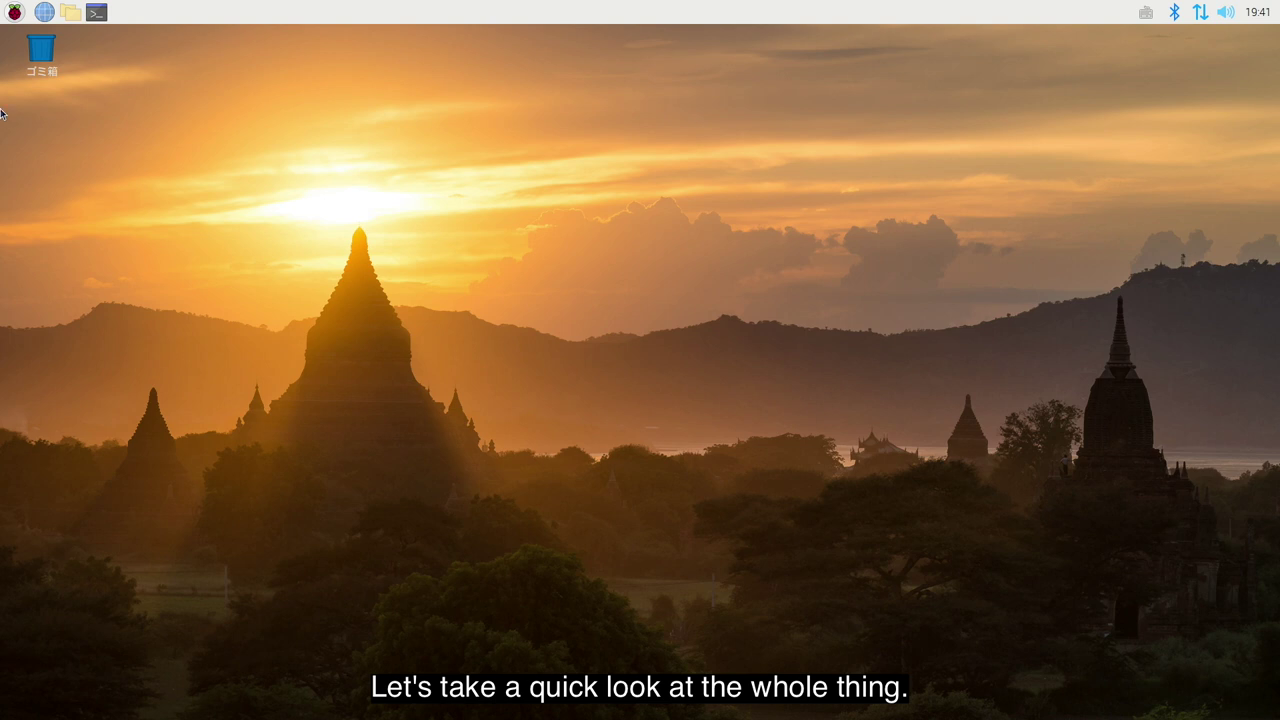
Open the application menu and browse the プログラミング category
{"action": "left_click", "coordinate": [14, 14]}
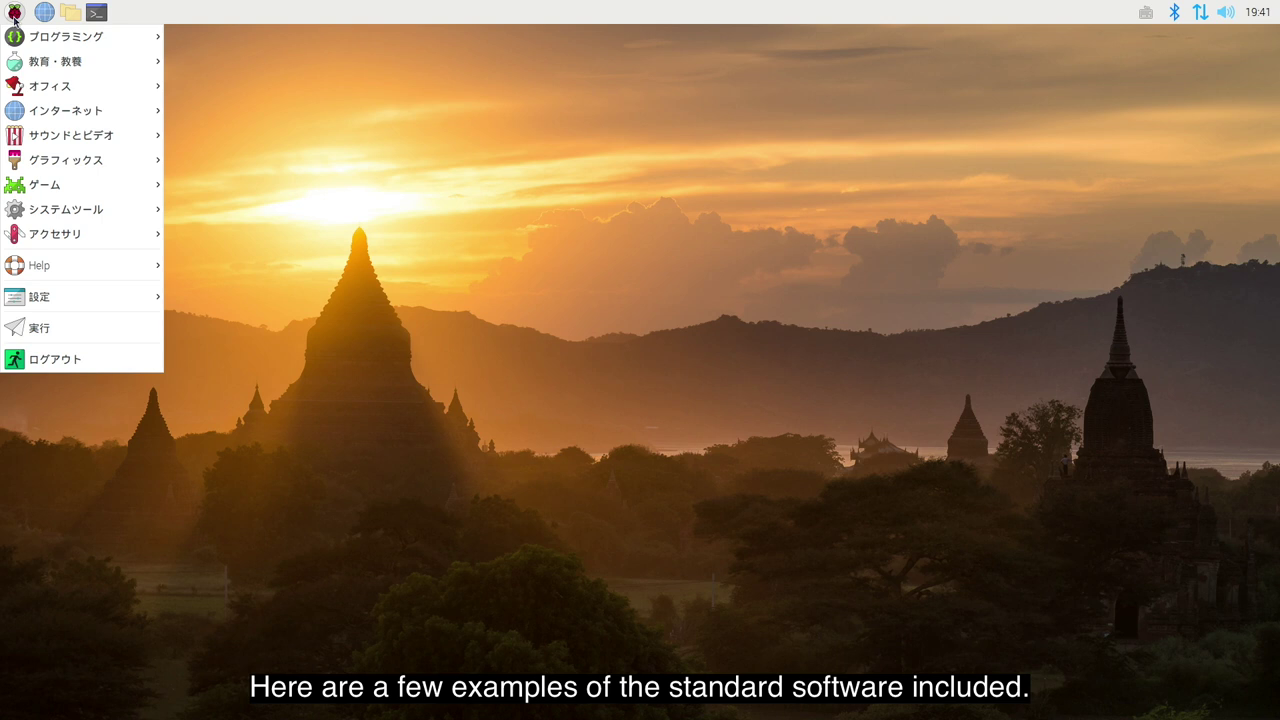
{"action": "mouse_move", "coordinate": [14, 40]}
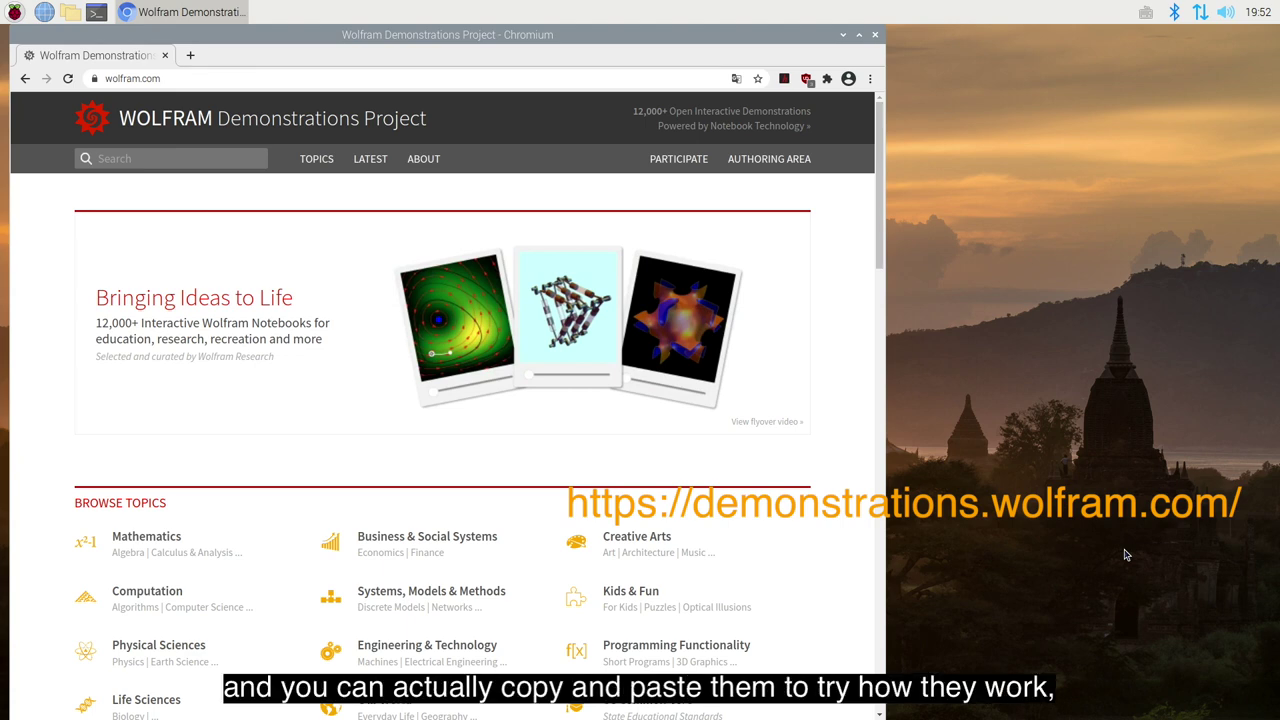
Scroll the Wolfram page past the Featured Demonstrations to the bottom
{"action": "key", "text": "Page_Down"}
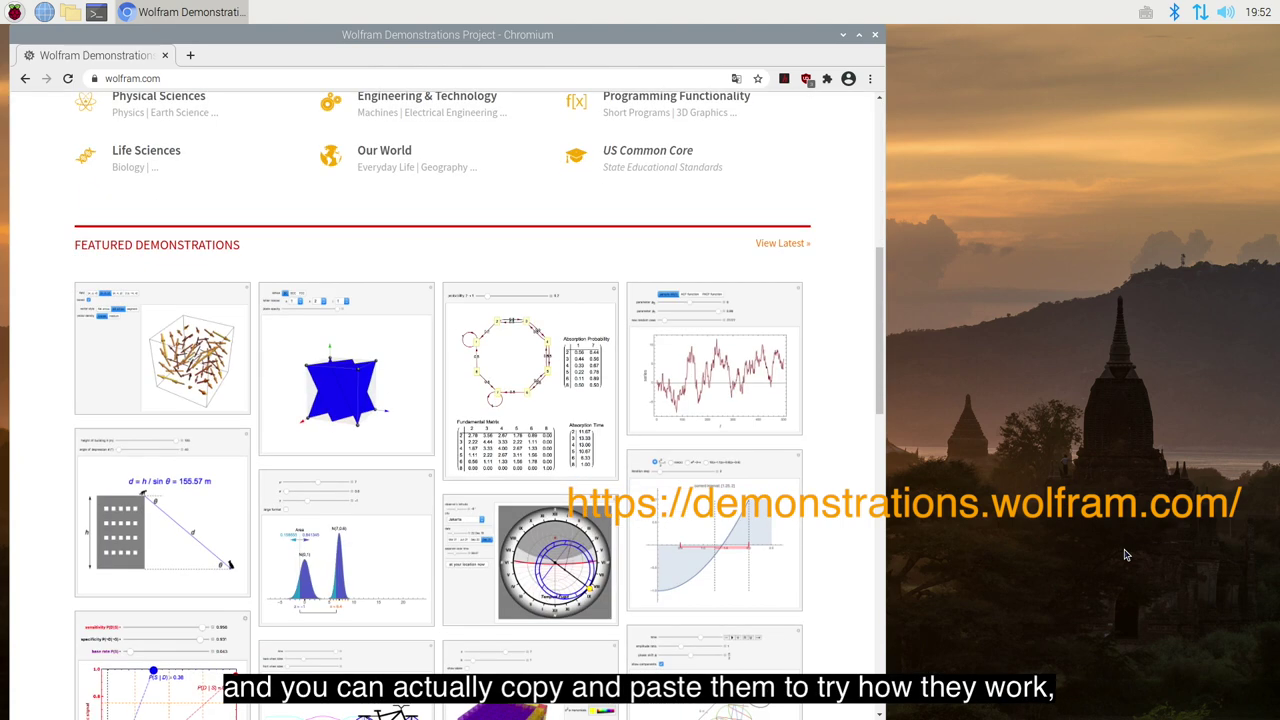
{"action": "key", "text": "Page_Down"}
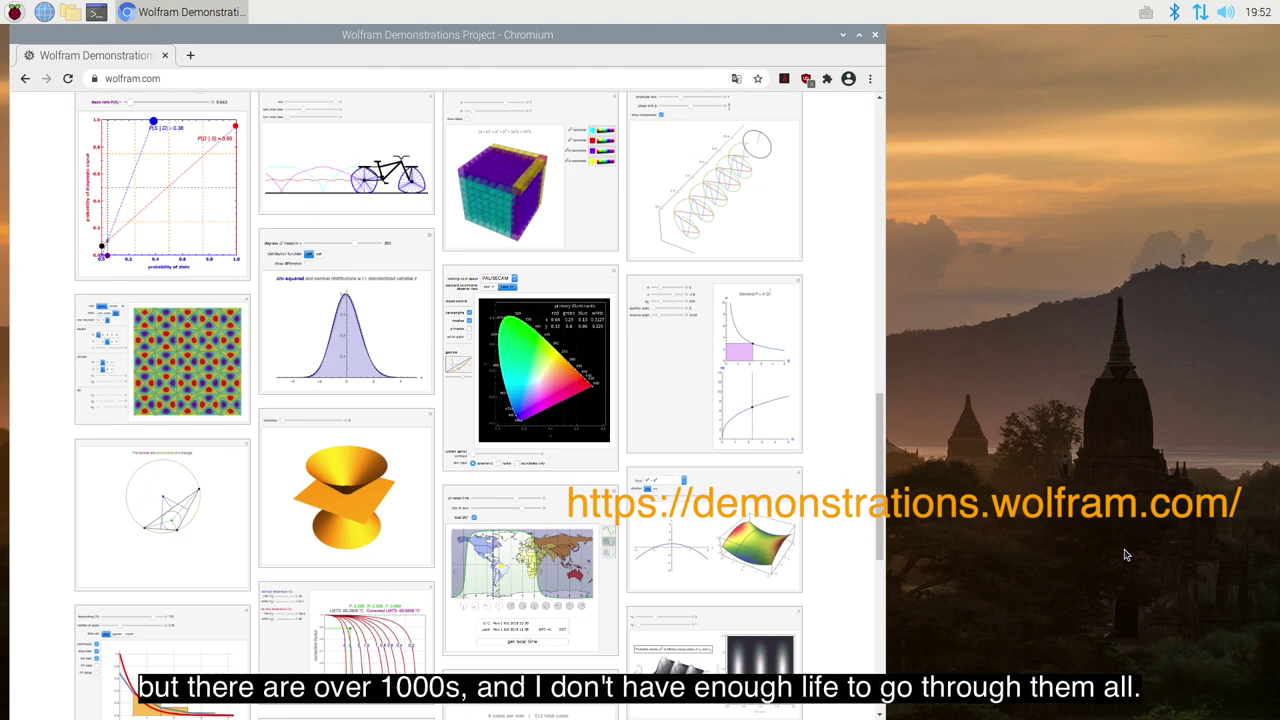
{"action": "key", "text": "Page_Down"}
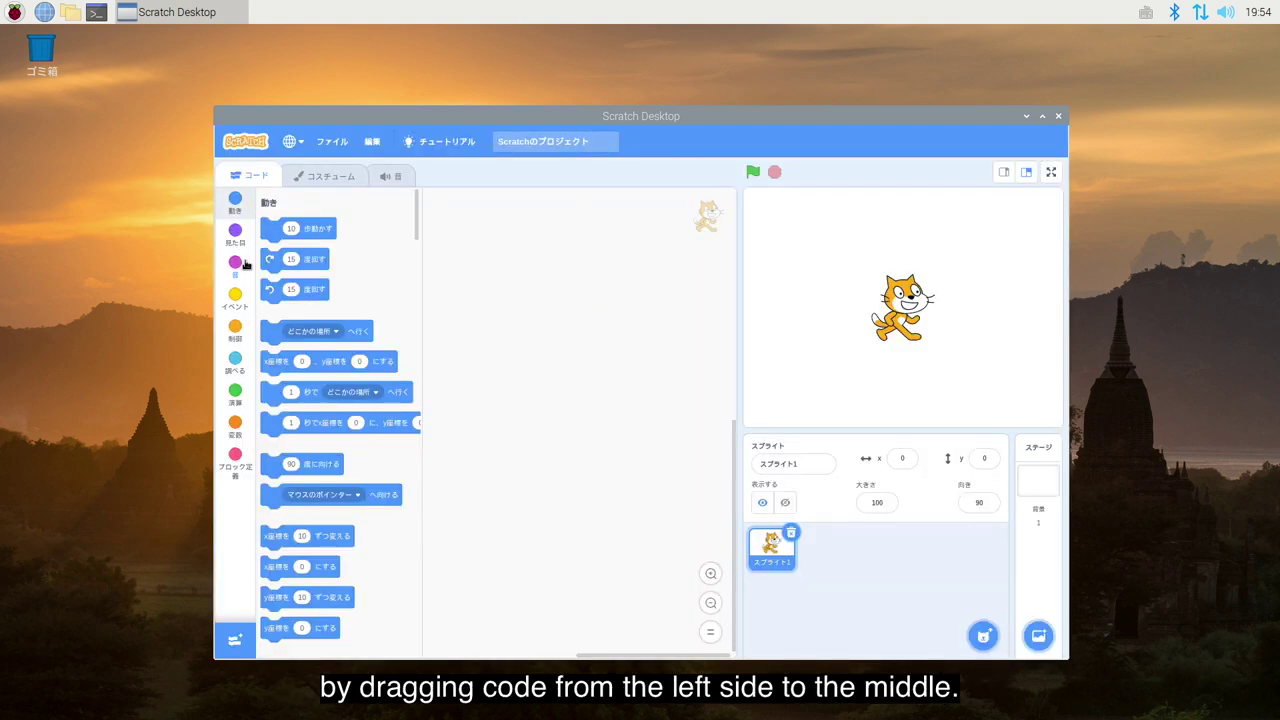
Build a green-flag script with repeat 10, move 10 steps and go-to-random-position blocks
{"action": "left_click", "coordinate": [235, 296]}
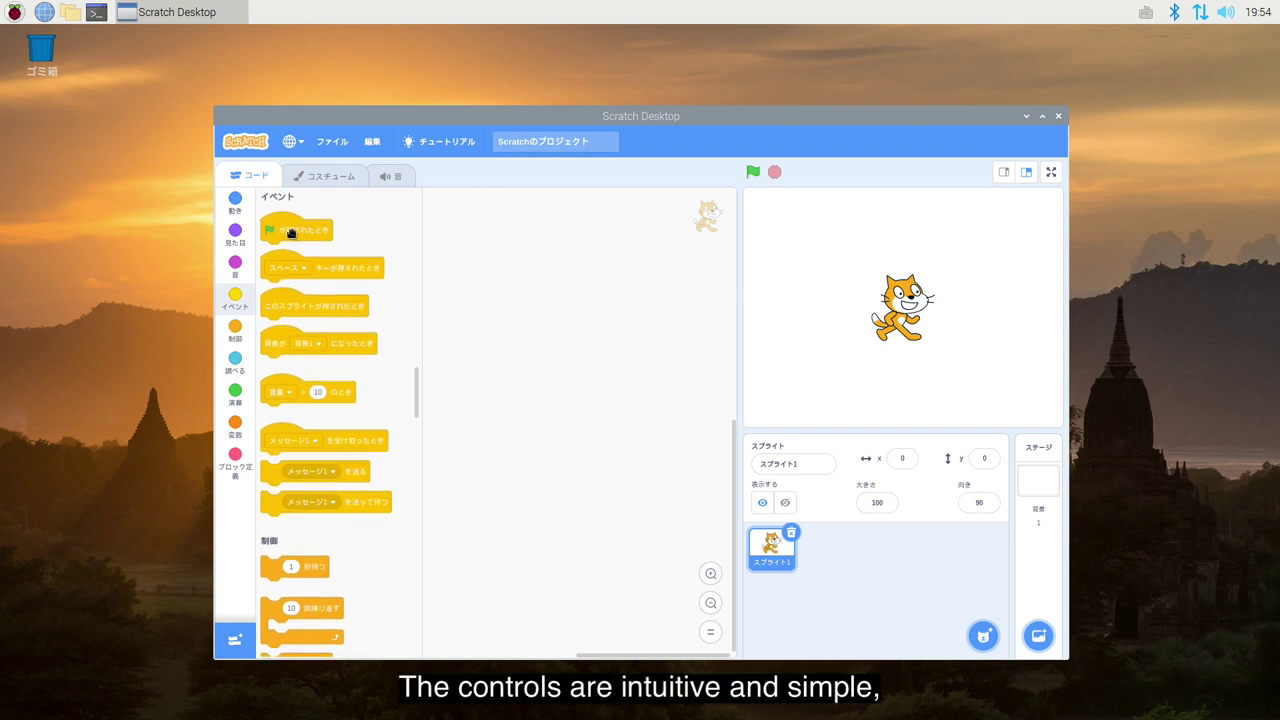
{"action": "left_click_drag", "start_coordinate": [320, 231], "coordinate": [465, 249]}
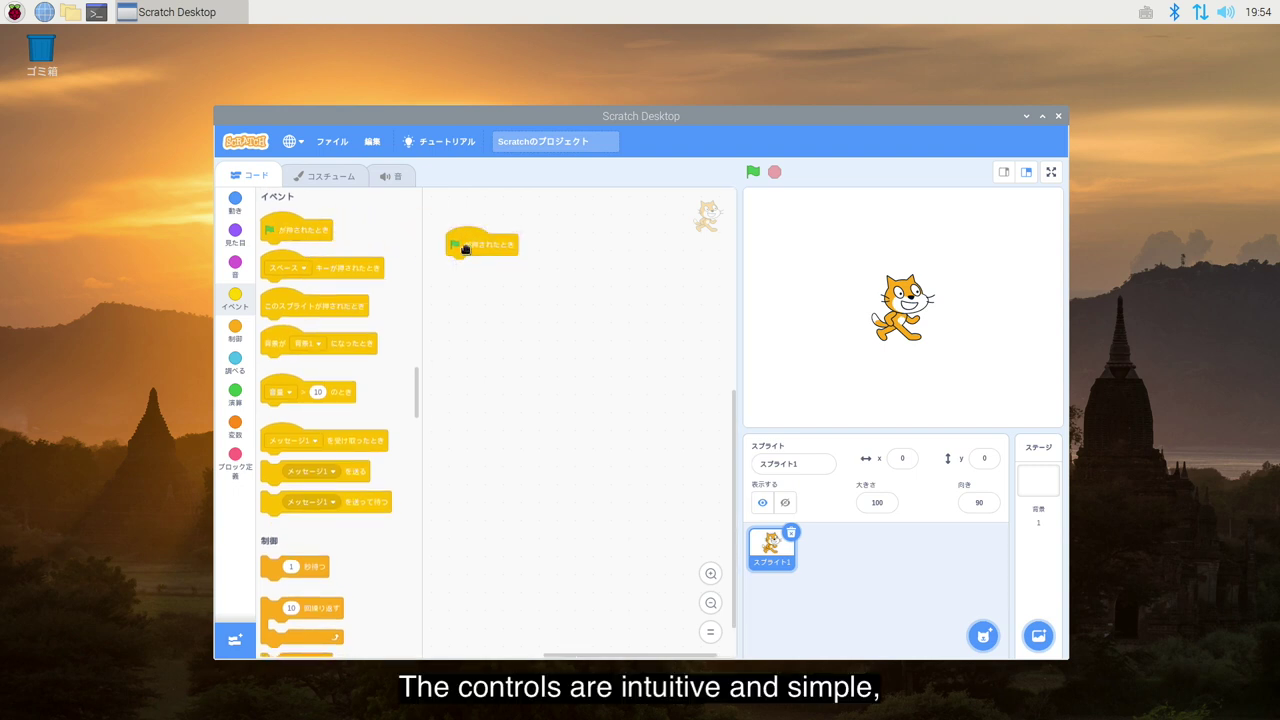
{"action": "left_click", "coordinate": [234, 334]}
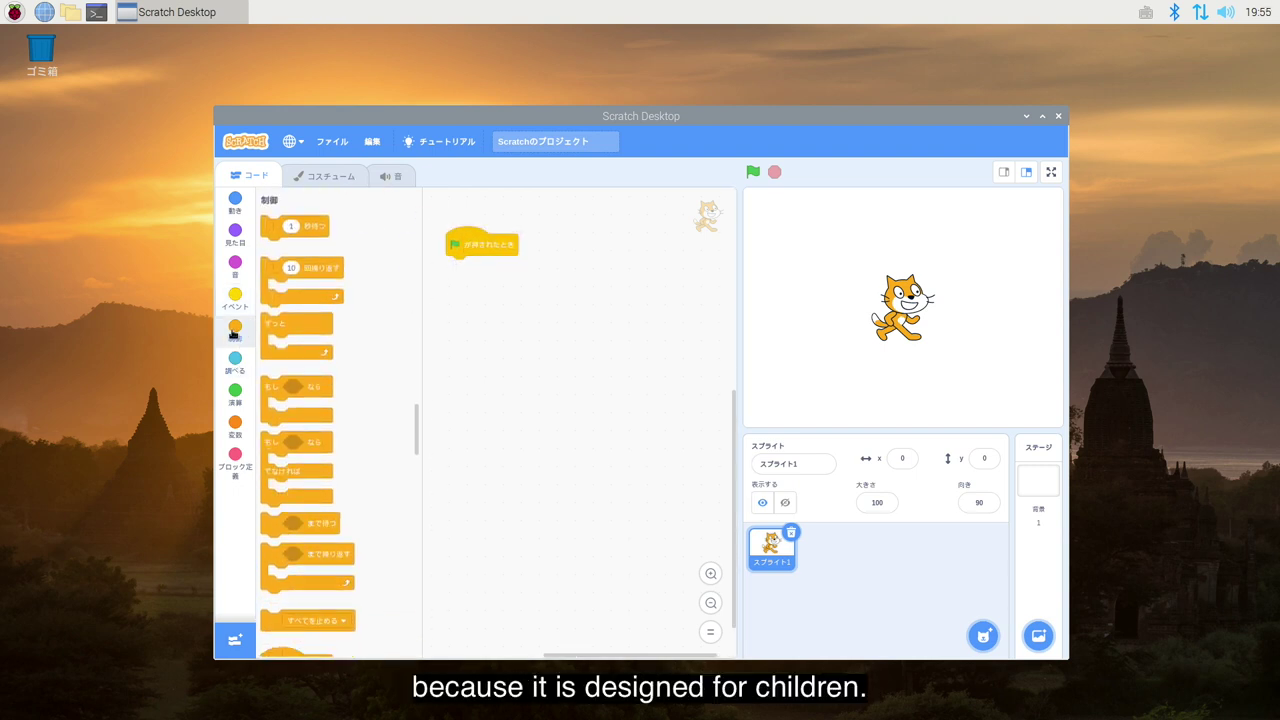
{"action": "left_click_drag", "start_coordinate": [277, 291], "coordinate": [467, 304]}
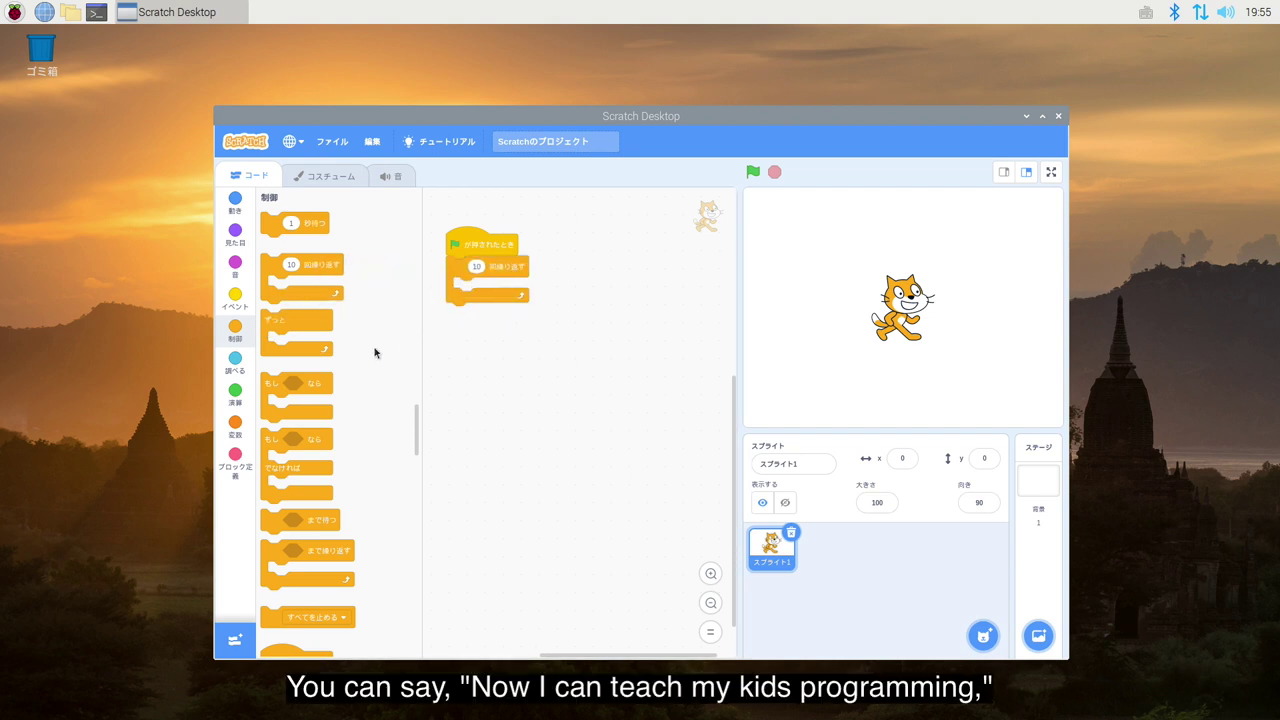
{"action": "left_click", "coordinate": [236, 203]}
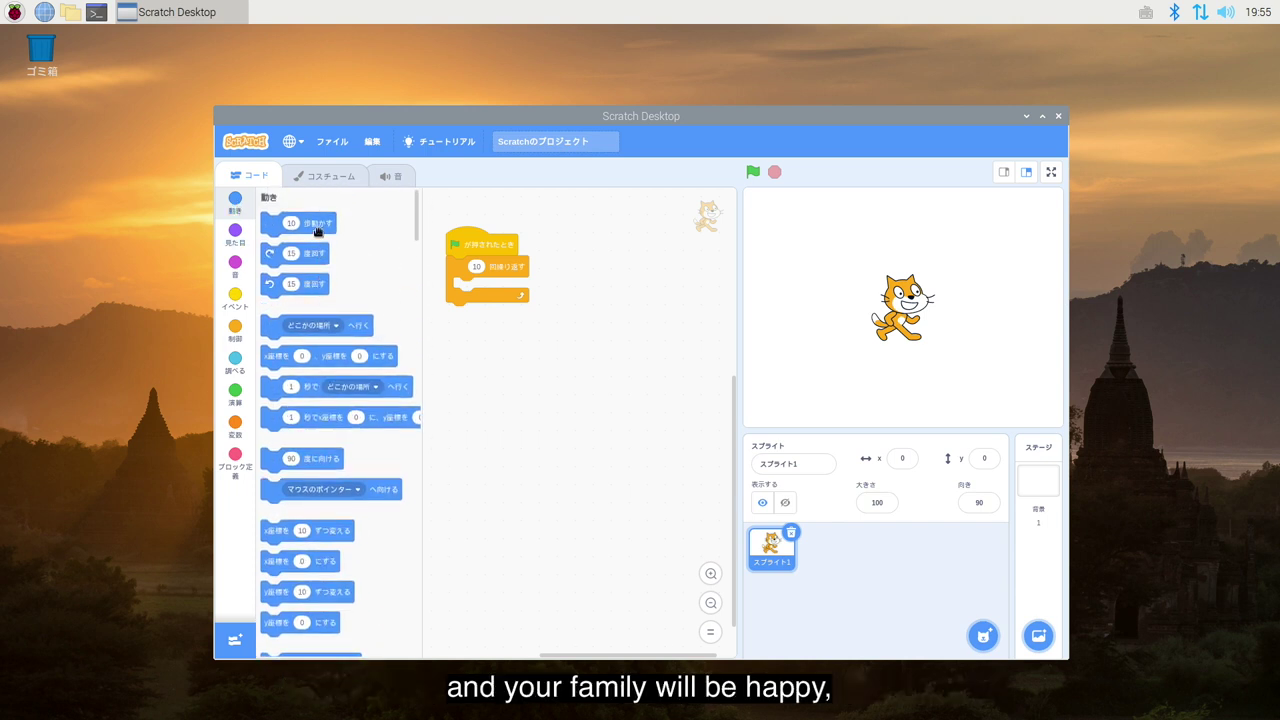
{"action": "left_click_drag", "start_coordinate": [321, 222], "coordinate": [520, 287]}
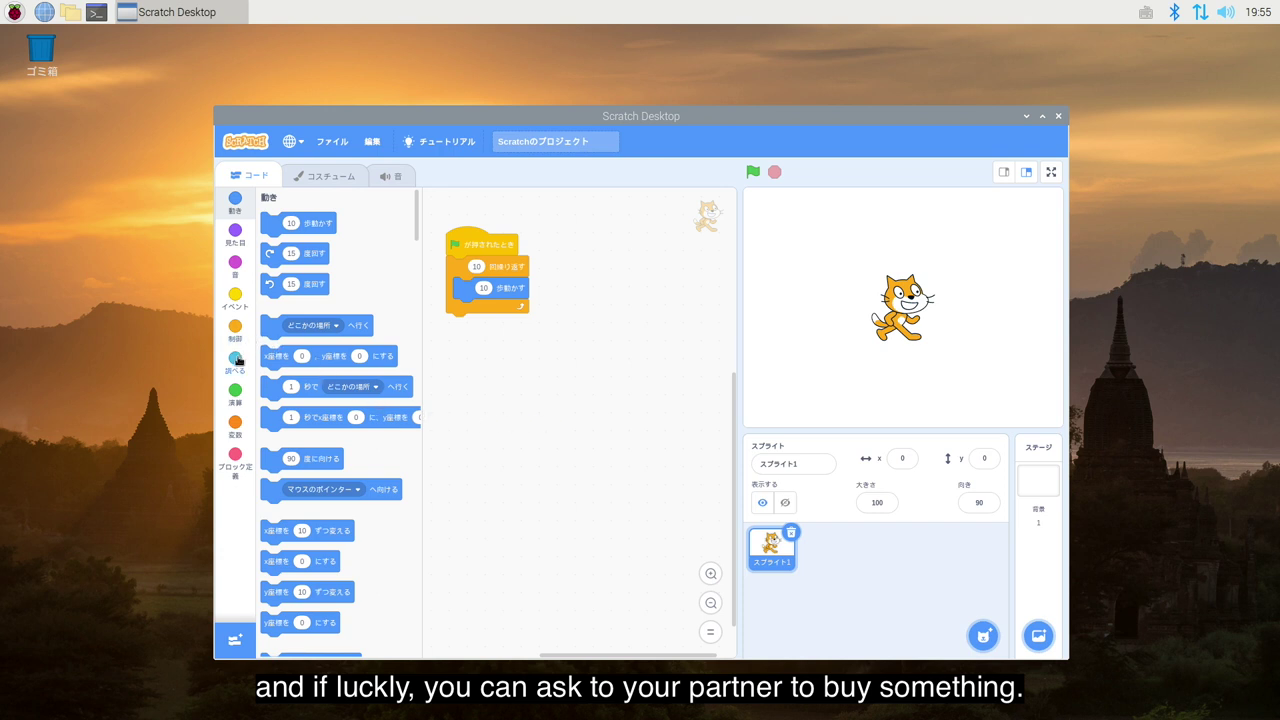
{"action": "left_click_drag", "start_coordinate": [265, 330], "coordinate": [460, 331]}
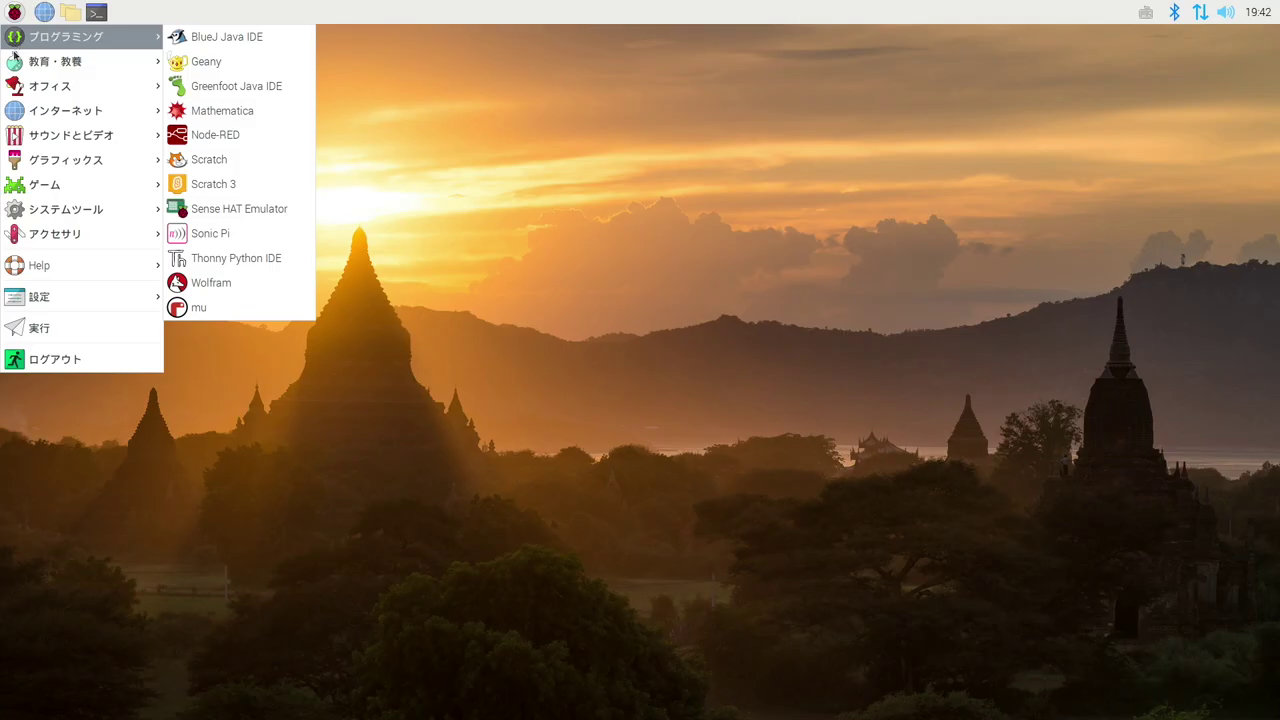
Launch LibreOffice Writer from the Office menu and check its still-English File and Edit menus
{"action": "mouse_move", "coordinate": [34, 97]}
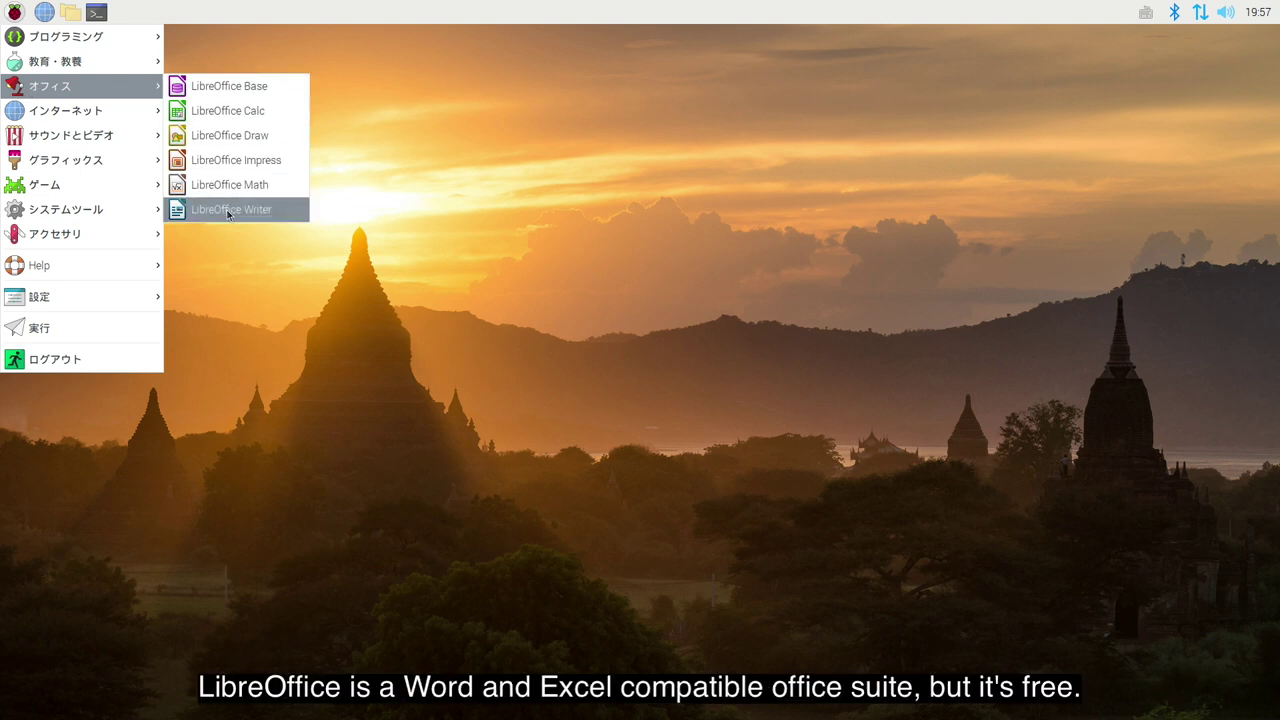
{"action": "left_click", "coordinate": [227, 210]}
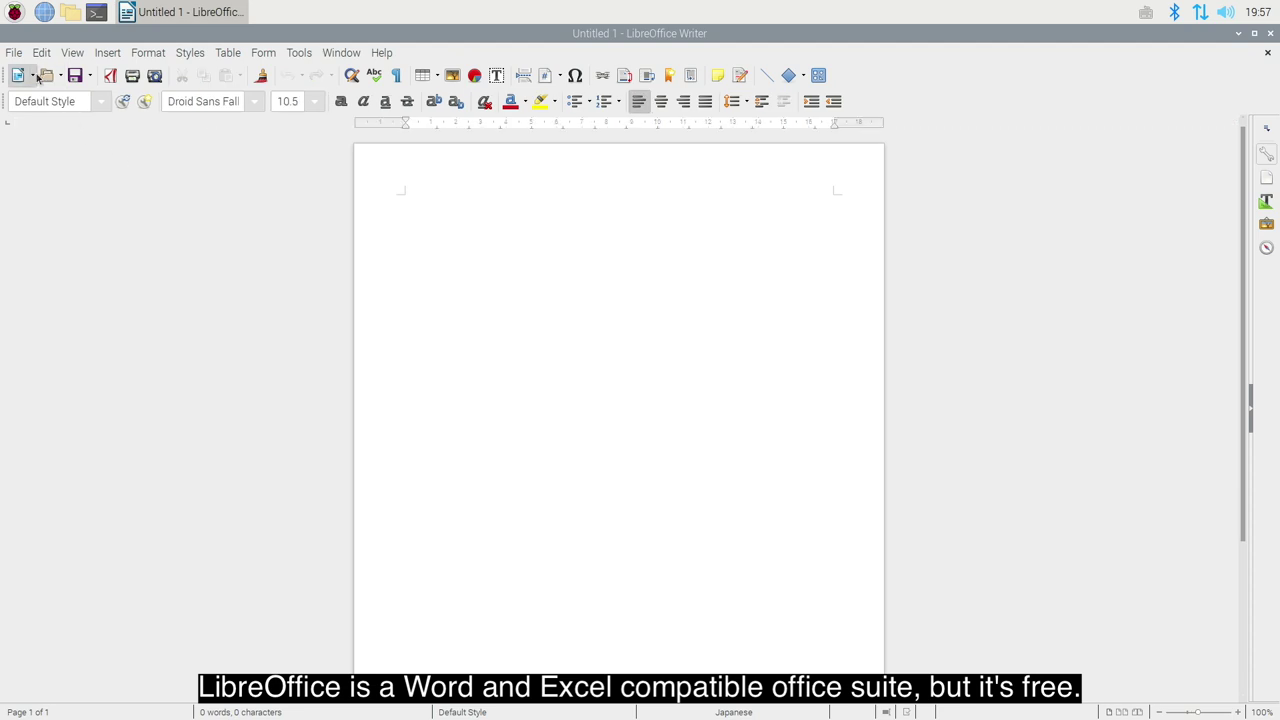
{"action": "left_click", "coordinate": [18, 55]}
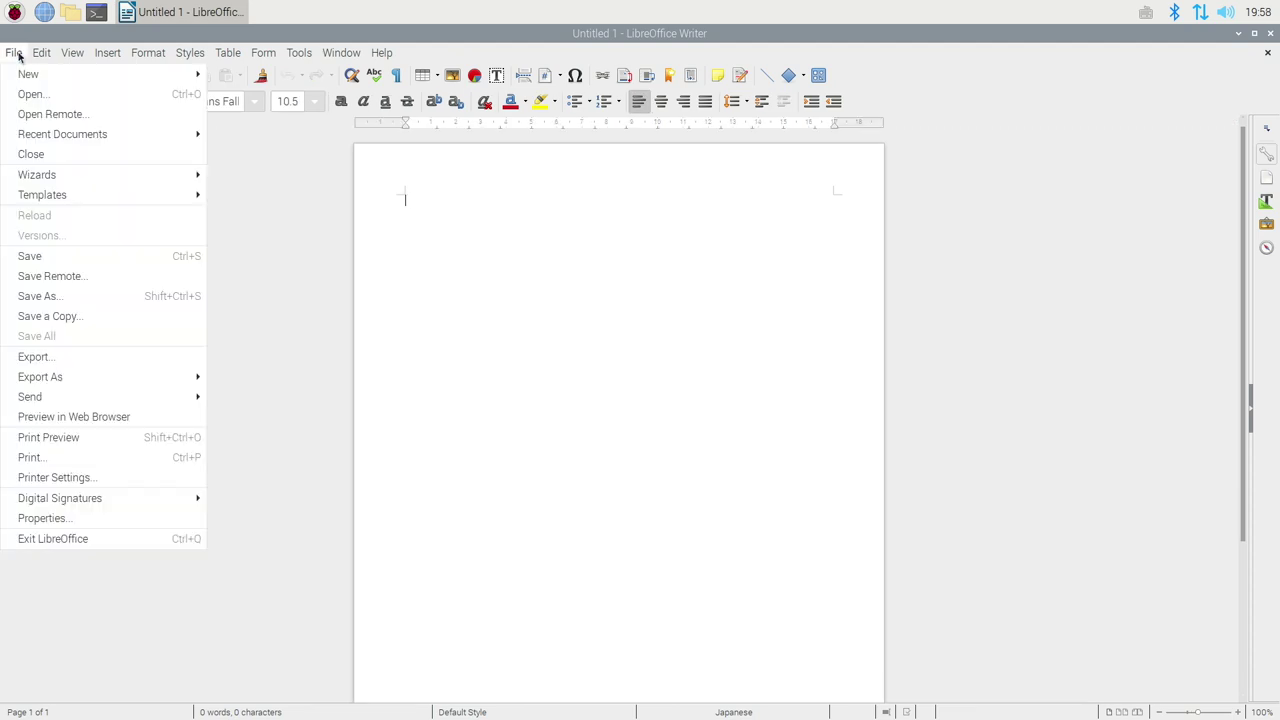
{"action": "mouse_move", "coordinate": [41, 57]}
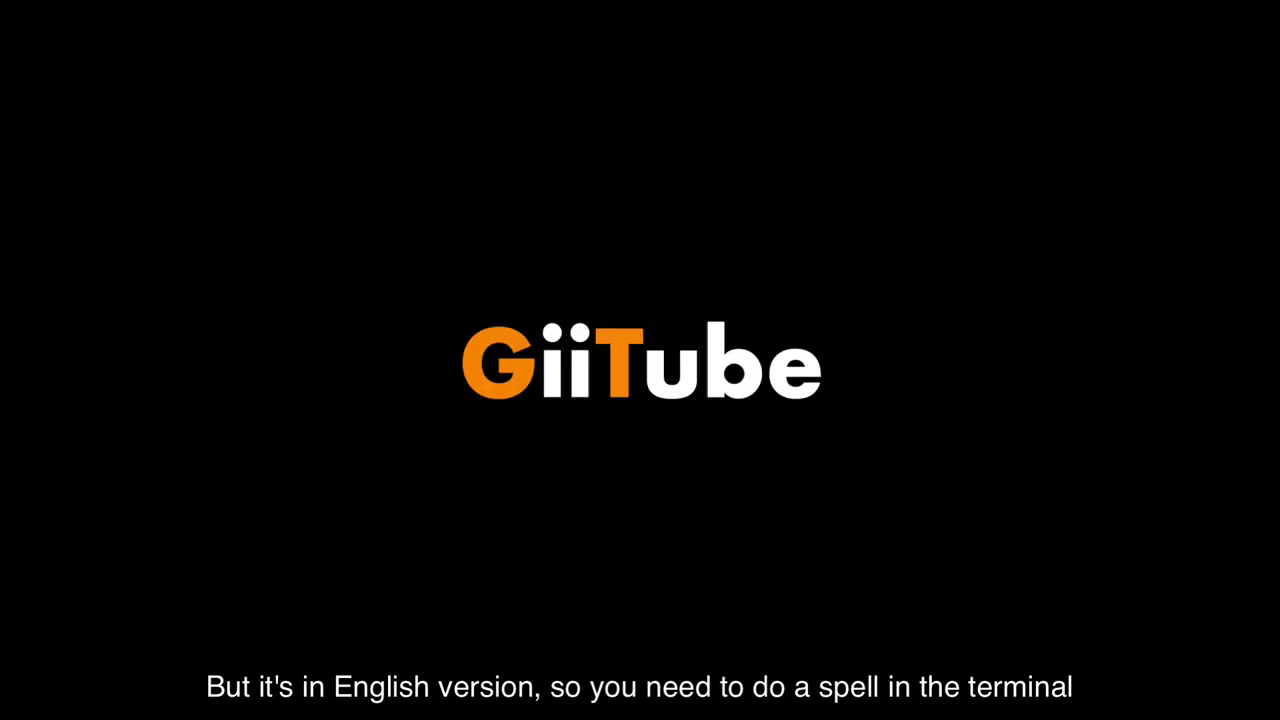
In LXTerminal, install libreoffice-help-ja with sudo apt install, confirming with y
{"action": "left_click", "coordinate": [97, 14]}
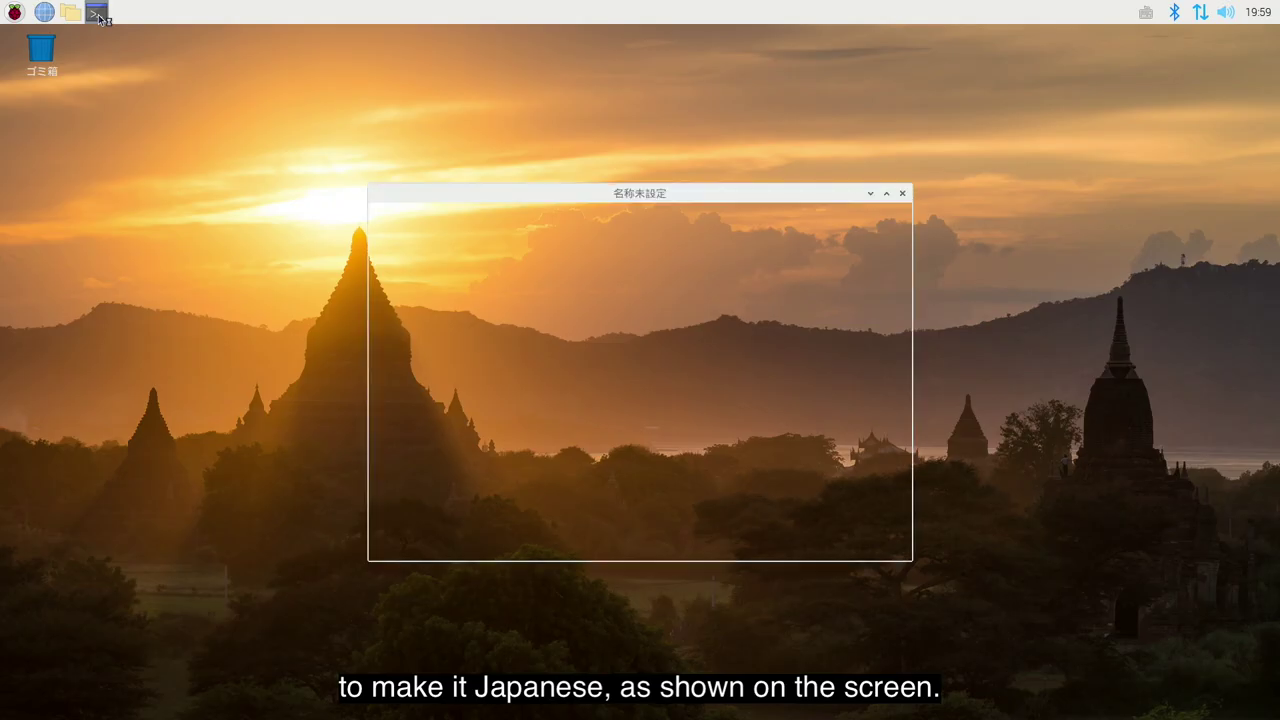
{"action": "type", "text": "sudo apt install libreoffice-help-ja"}
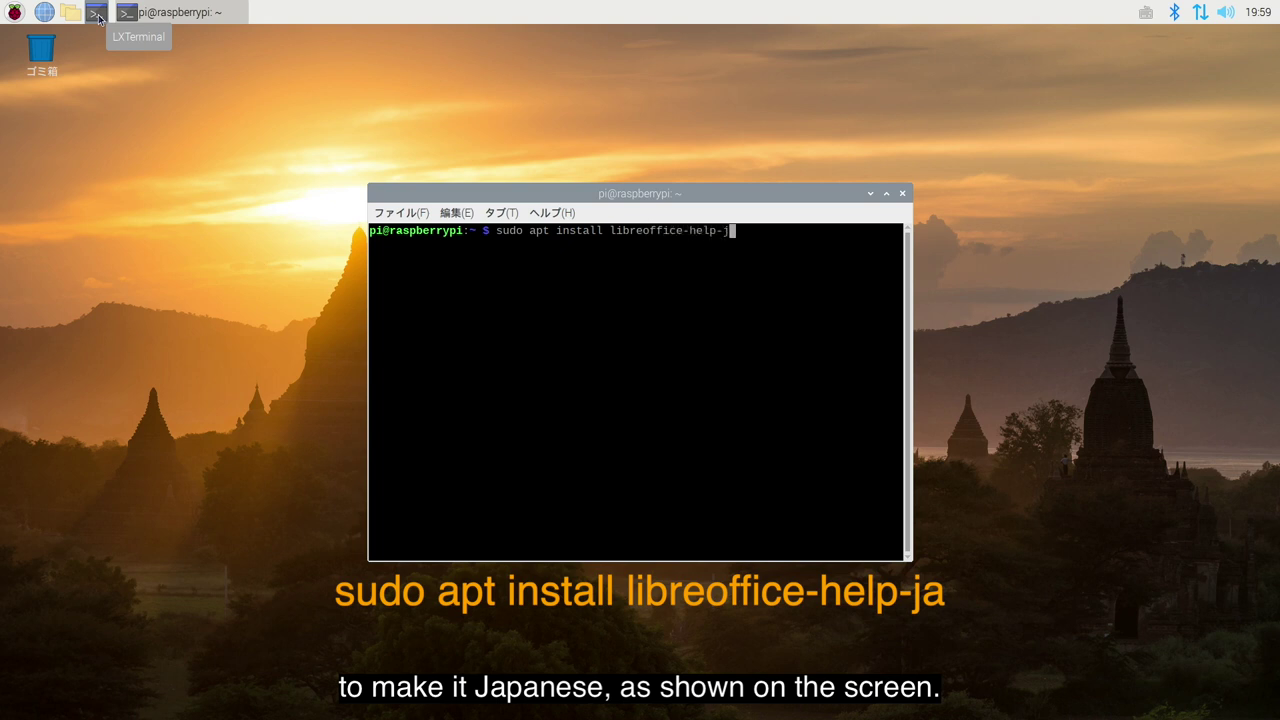
{"action": "key", "text": "Return"}
{"action": "type", "text": "y"}
{"action": "key", "text": "Return"}
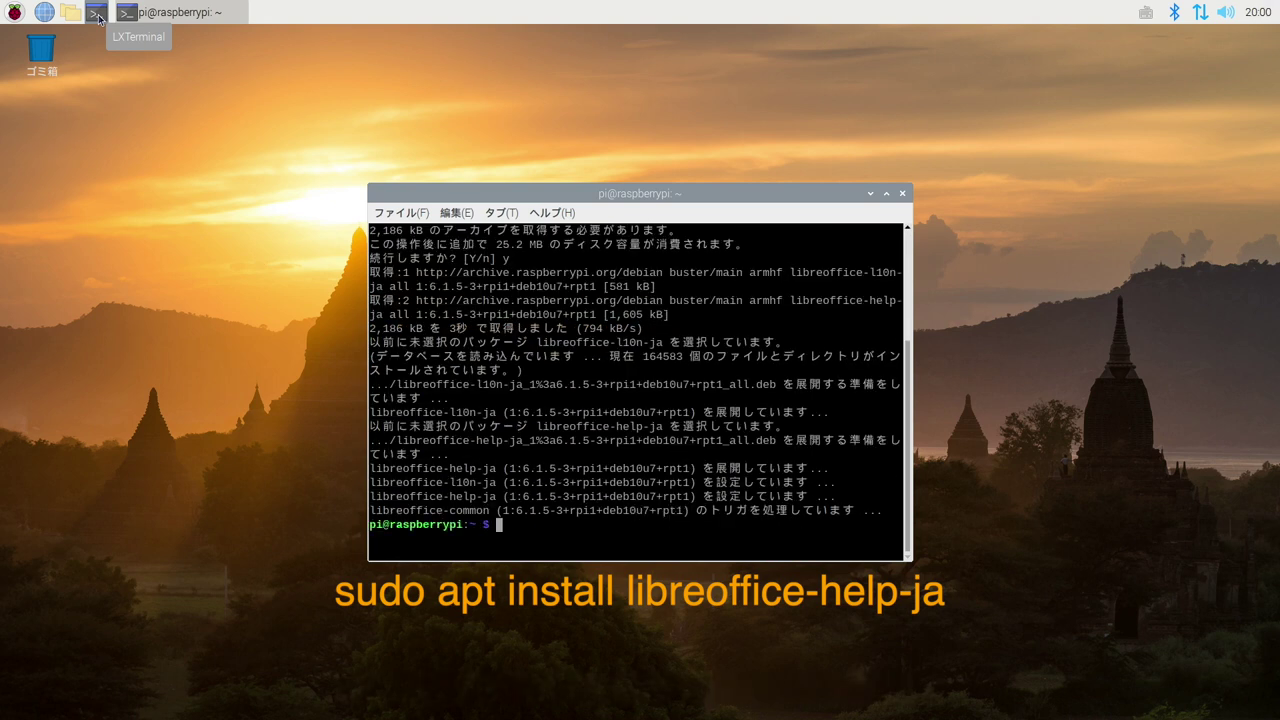
{"action": "left_click", "coordinate": [902, 193]}
Relaunch LibreOffice Writer and check that its File and Edit menus are now Japanese
{"action": "left_click", "coordinate": [14, 12]}
{"action": "mouse_move", "coordinate": [90, 86]}
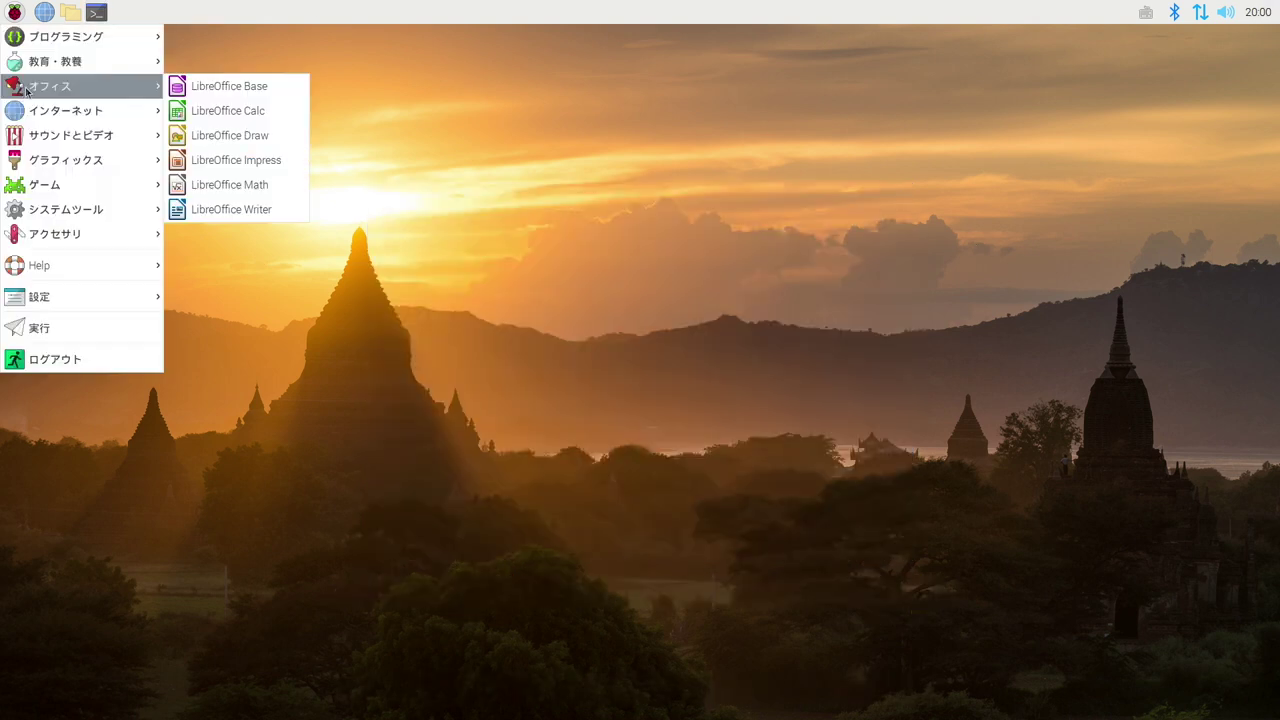
{"action": "left_click", "coordinate": [278, 206]}
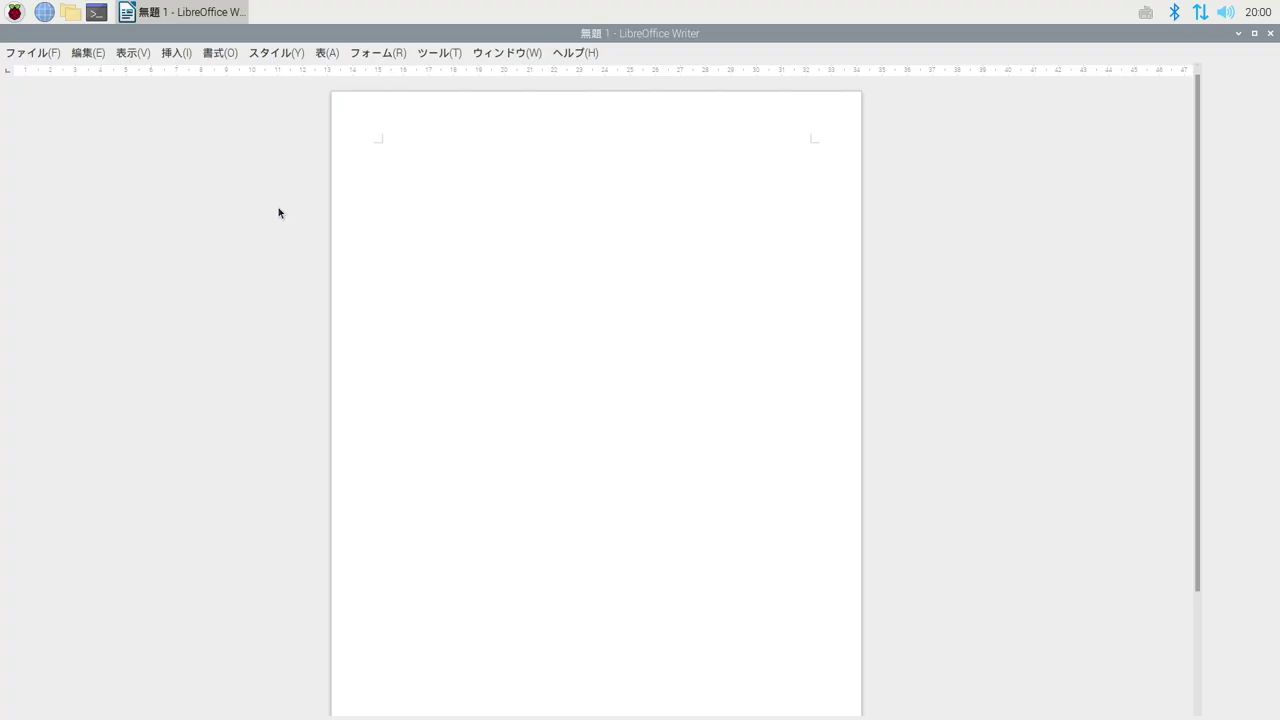
{"action": "left_click", "coordinate": [48, 52]}
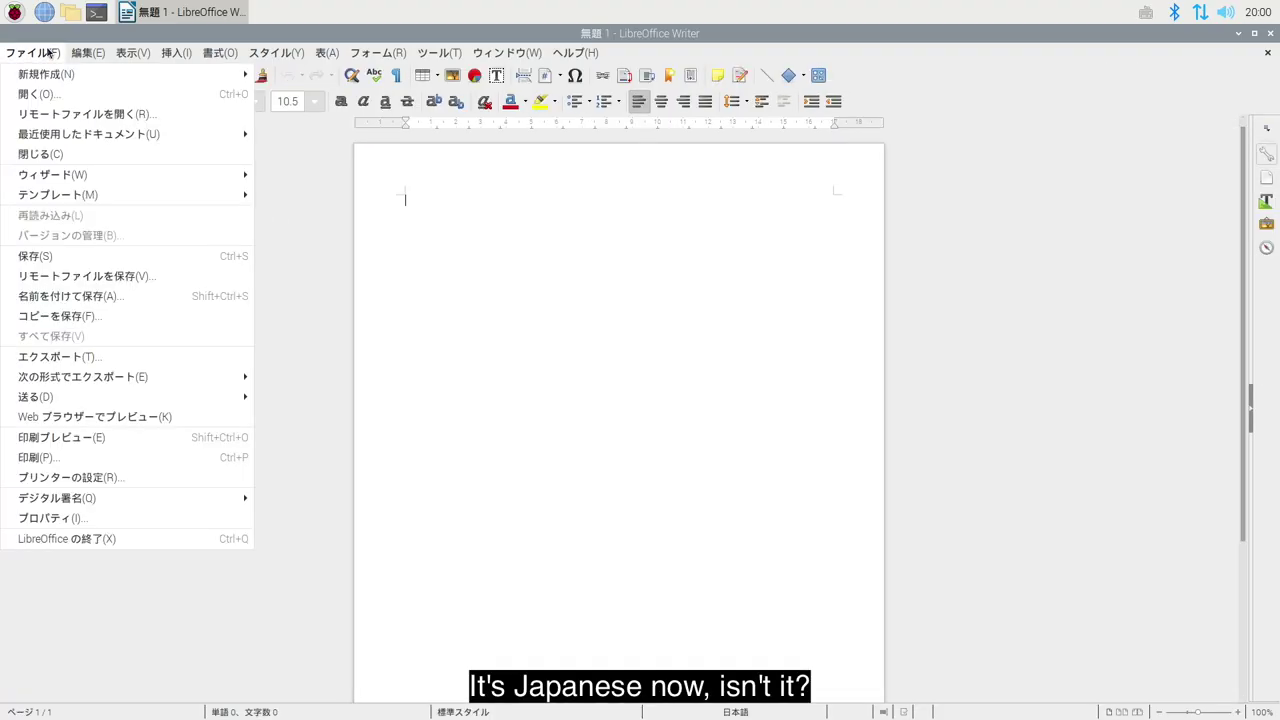
{"action": "mouse_move", "coordinate": [87, 55]}
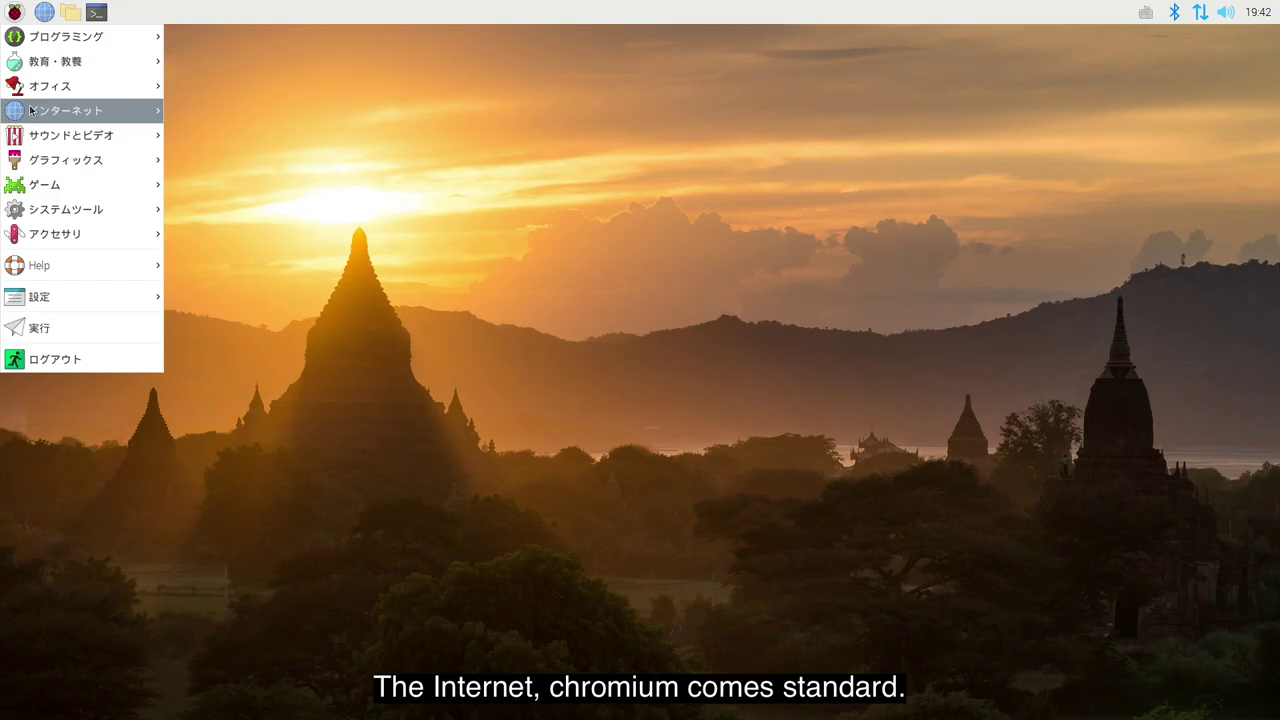
Browse the menu's Internet, Sound & Video, Accessories and Preferences (設定) categories
{"action": "mouse_move", "coordinate": [30, 115]}
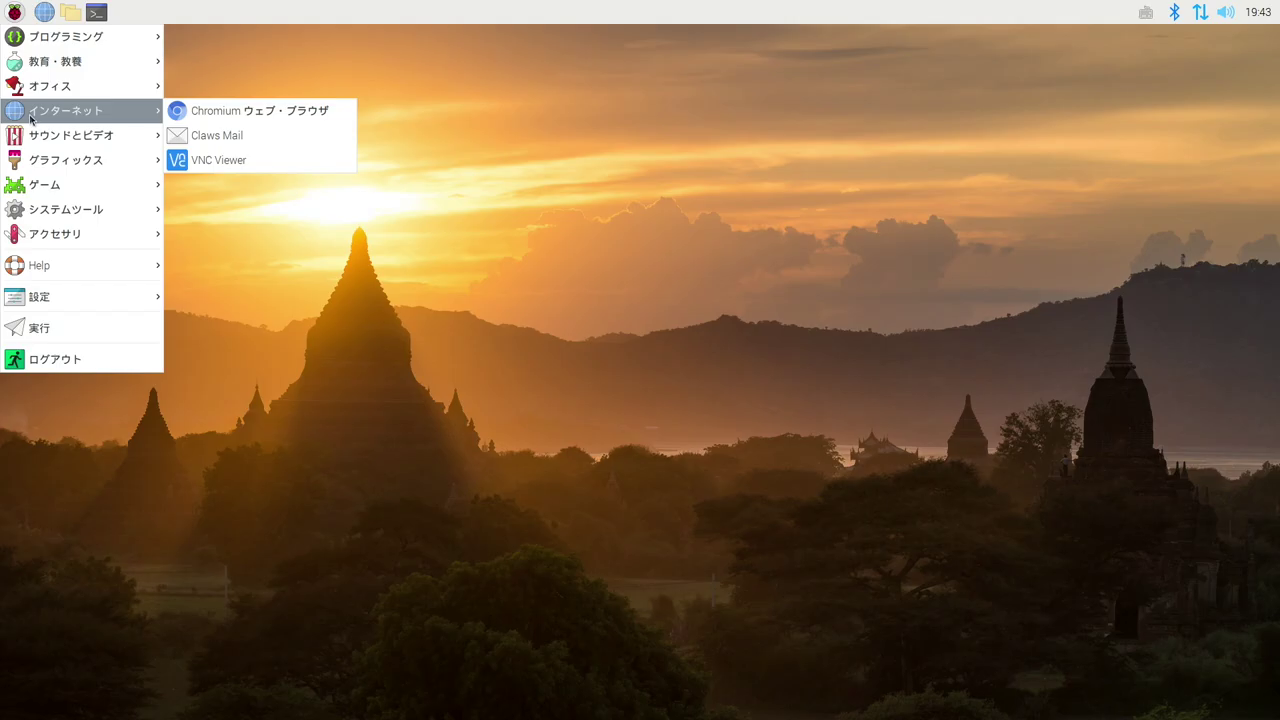
{"action": "mouse_move", "coordinate": [31, 140]}
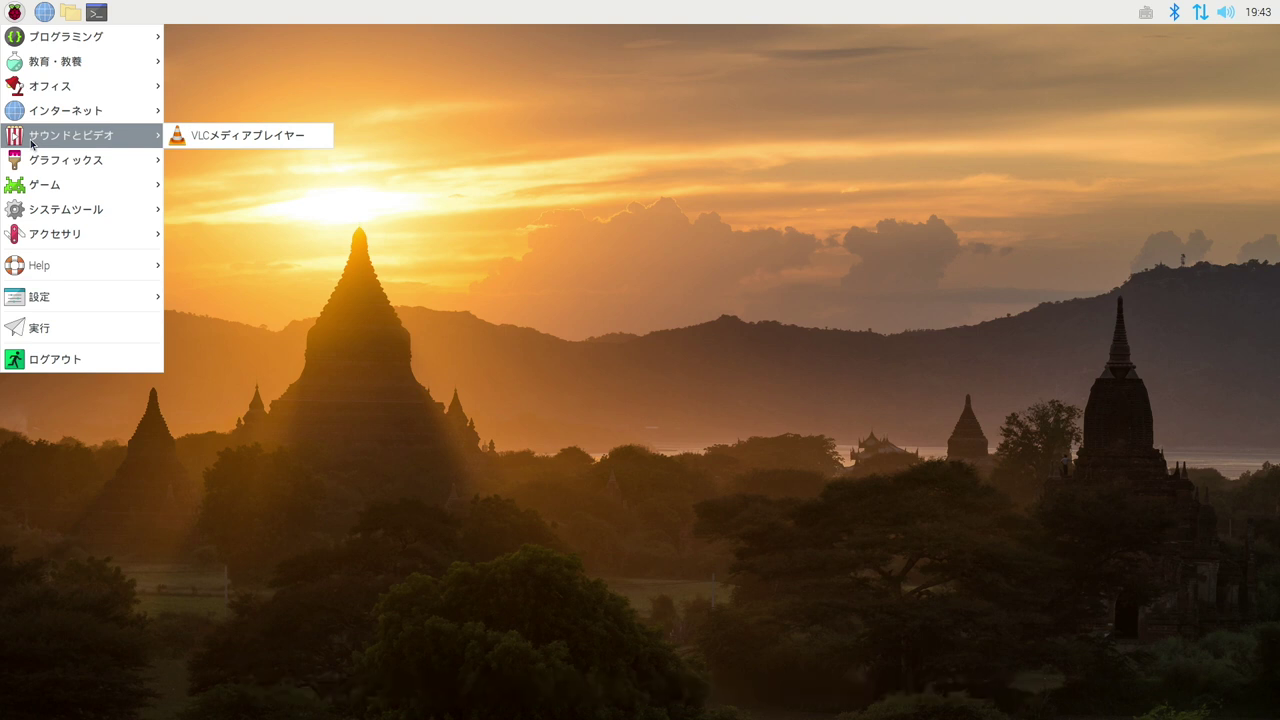
{"action": "mouse_move", "coordinate": [40, 241]}
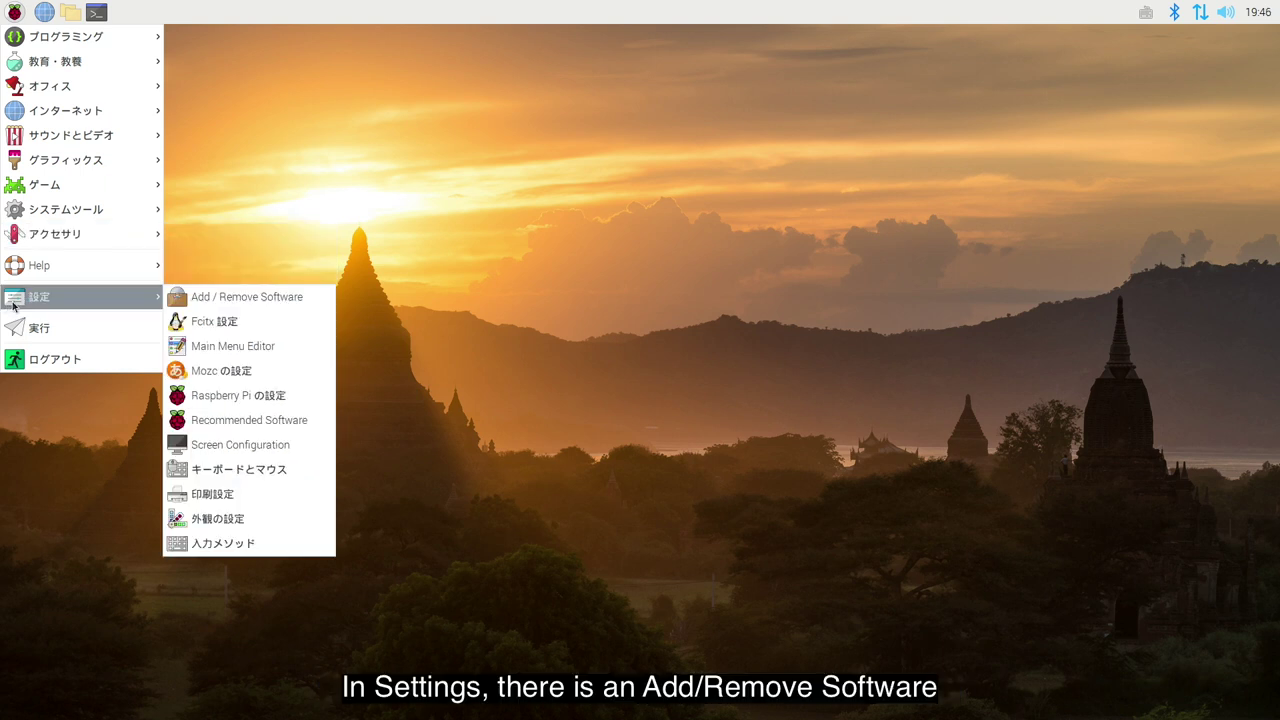
Launch Add / Remove Software and search its packages for 'firefox'
{"action": "left_click", "coordinate": [177, 300]}
{"action": "type", "text": "firefox"}
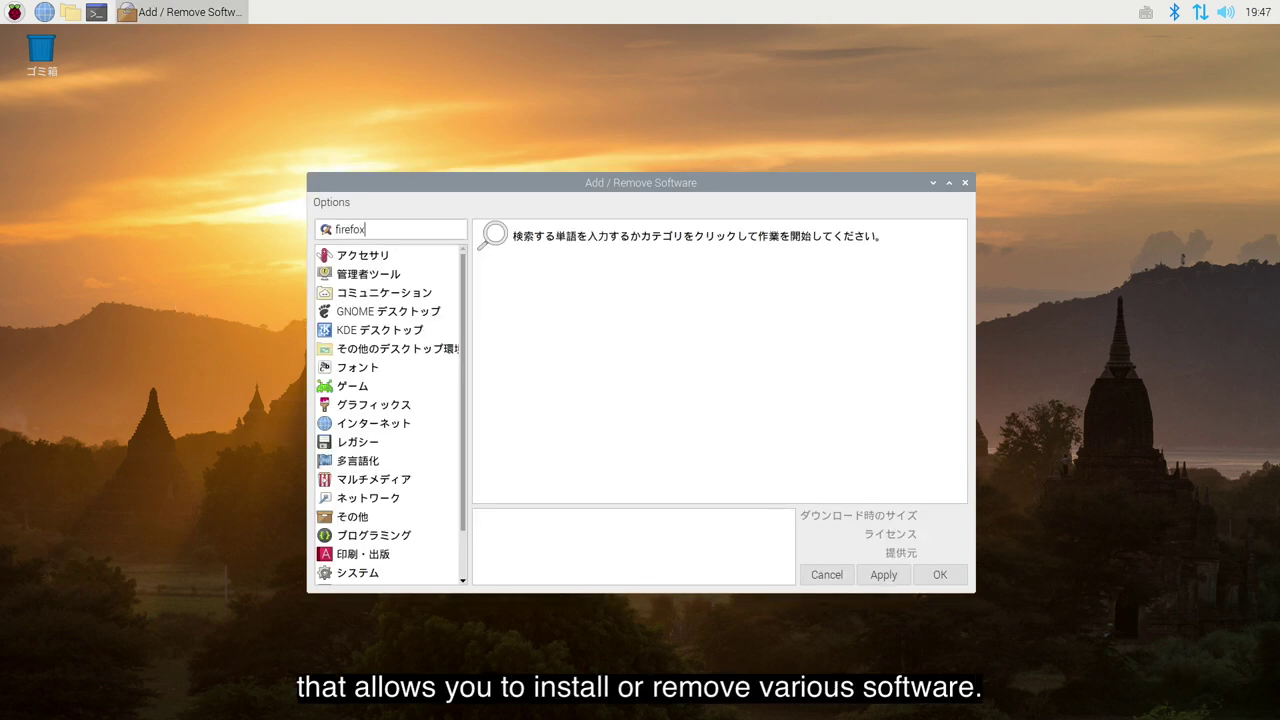
{"action": "key", "text": "Return"}
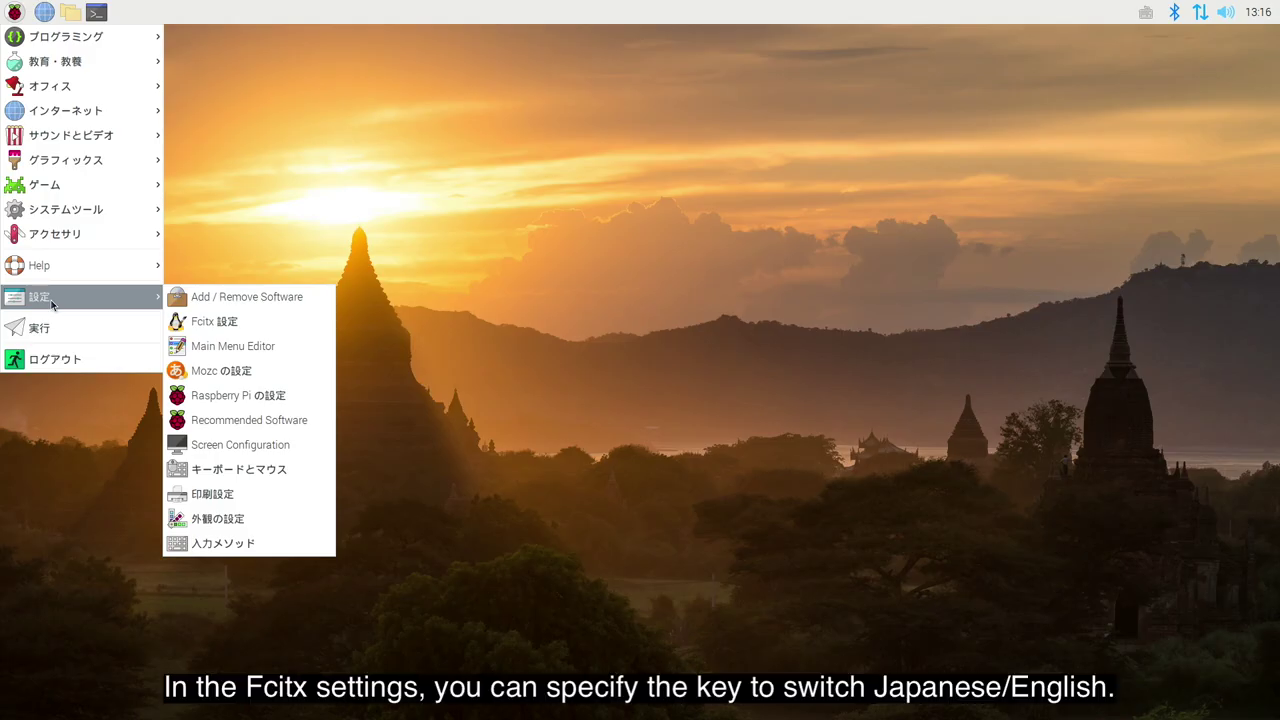
In Fcitx 設定's 全体の設定 tab, set the two input on/off hotkeys to Muhenkan and Hiragana_Katakana
{"action": "left_click", "coordinate": [184, 325]}
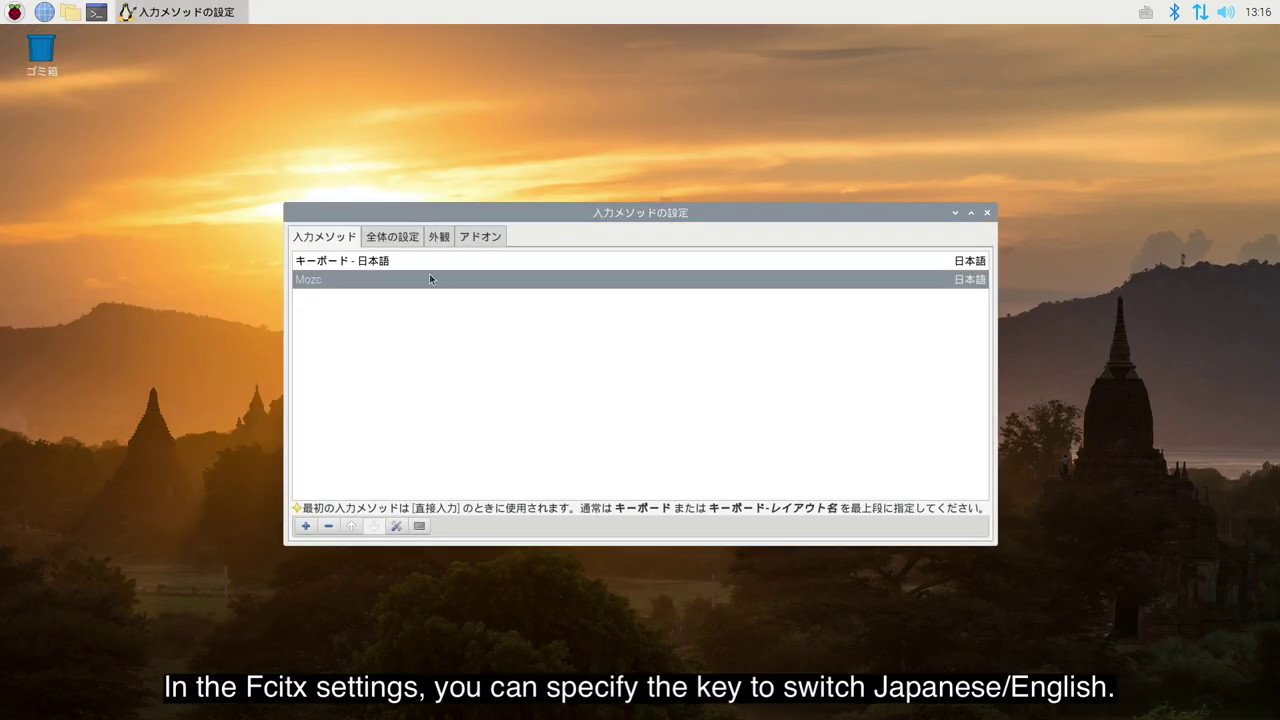
{"action": "left_click", "coordinate": [397, 233]}
{"action": "left_click", "coordinate": [539, 279]}
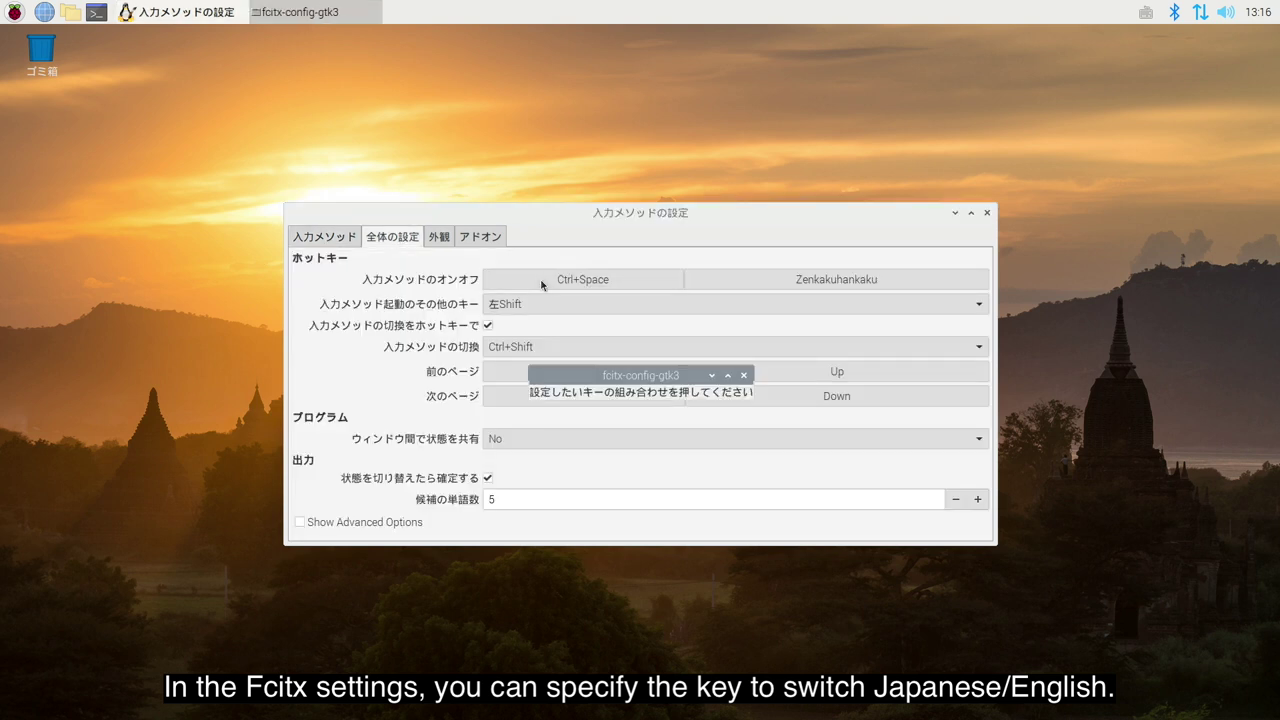
{"action": "key", "text": "Muhenkan"}
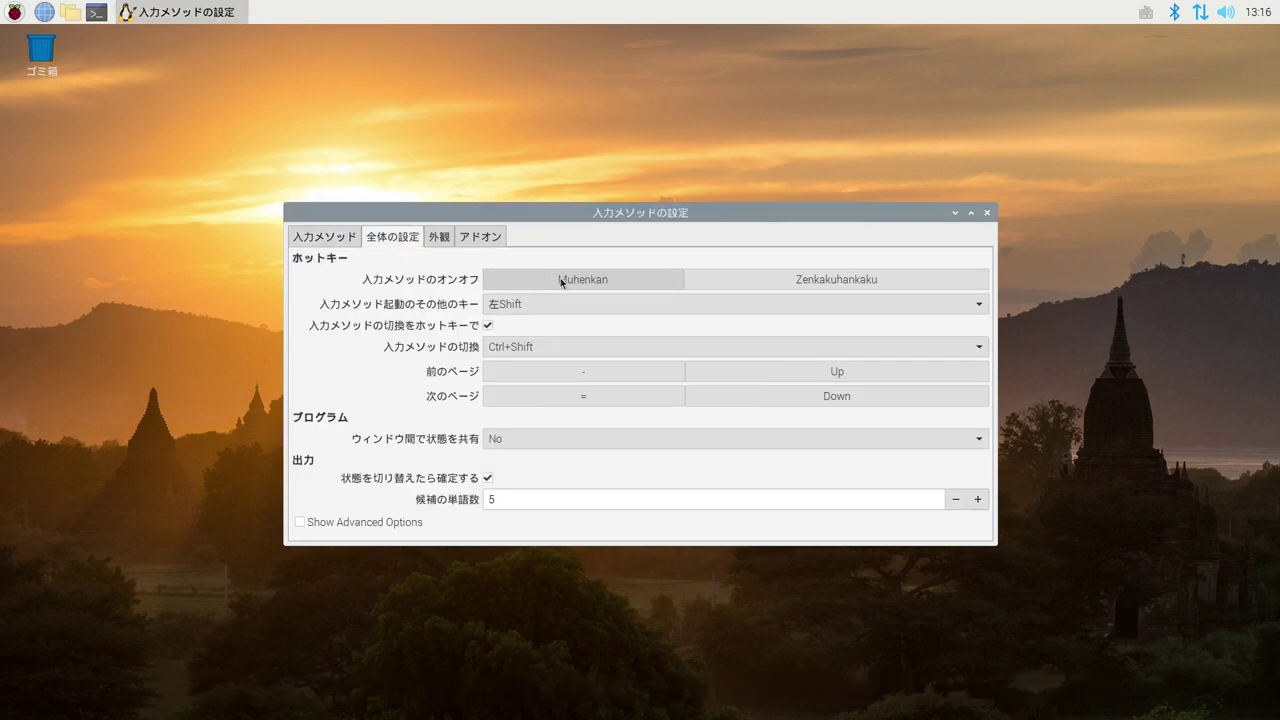
{"action": "left_click", "coordinate": [822, 280]}
{"action": "key", "text": "Hiragana_Katakana"}
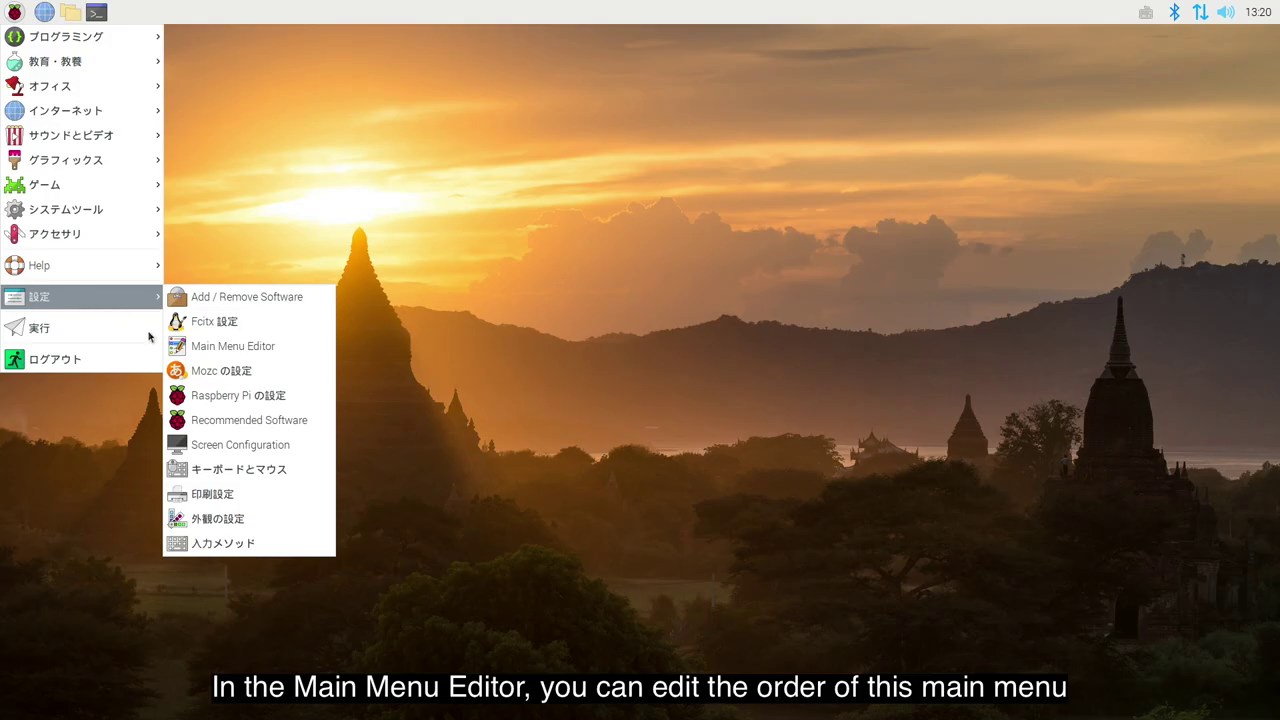
{"action": "left_click", "coordinate": [224, 351]}
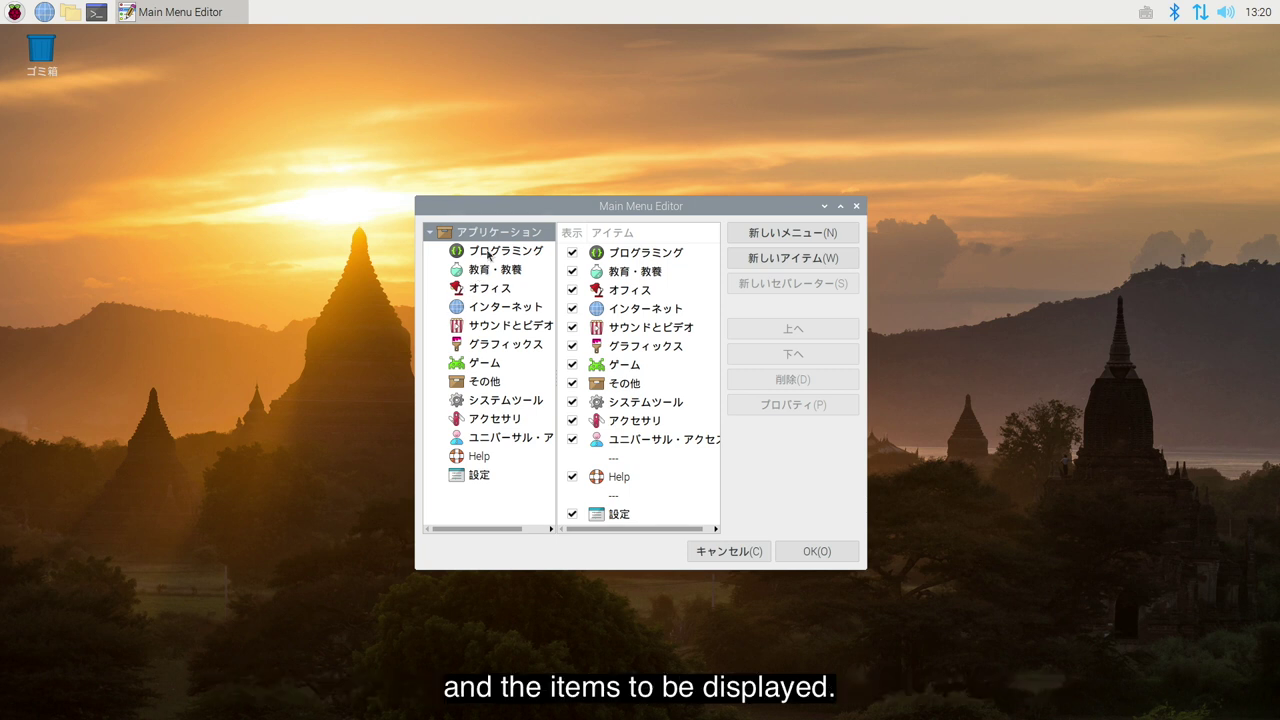
{"action": "left_click", "coordinate": [490, 253]}
{"action": "left_click", "coordinate": [494, 271]}
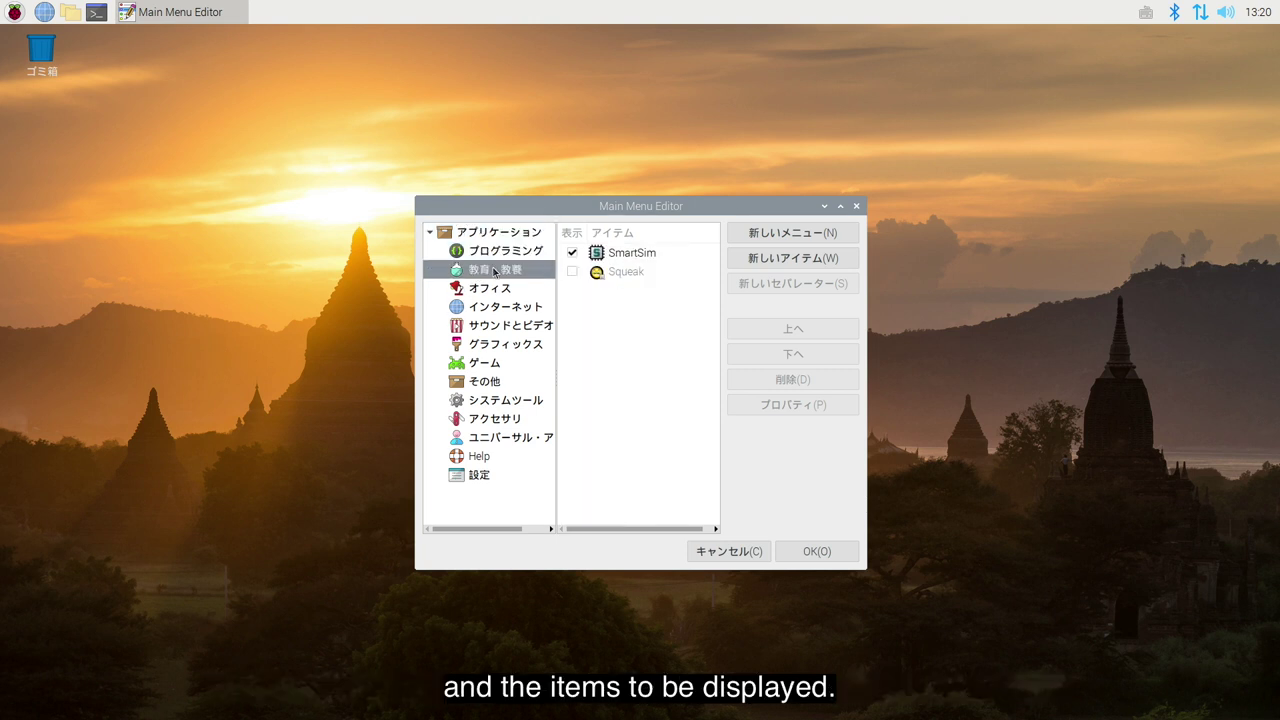
{"action": "left_click", "coordinate": [498, 290]}
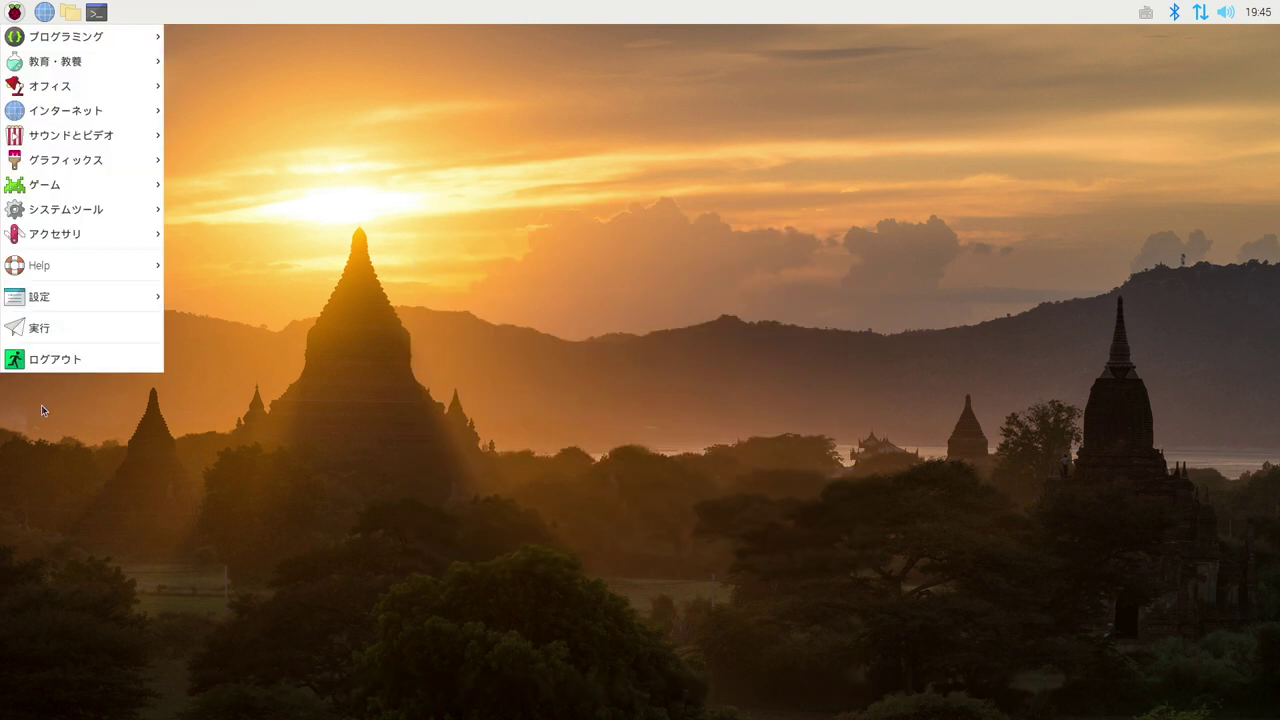